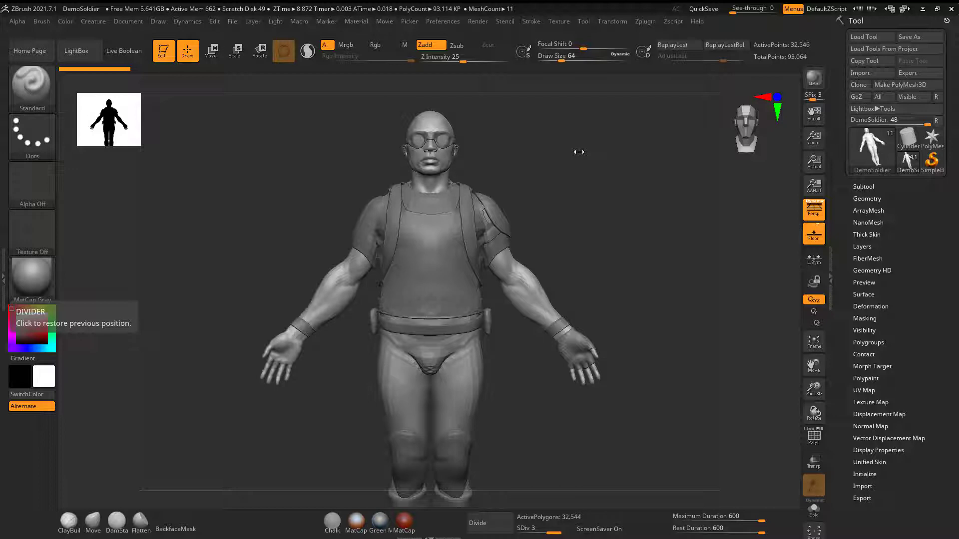
Step: Show the DemoSoldier's subtool list with the visible count set to 7
left_click_drag(614, 219, 584, 173)
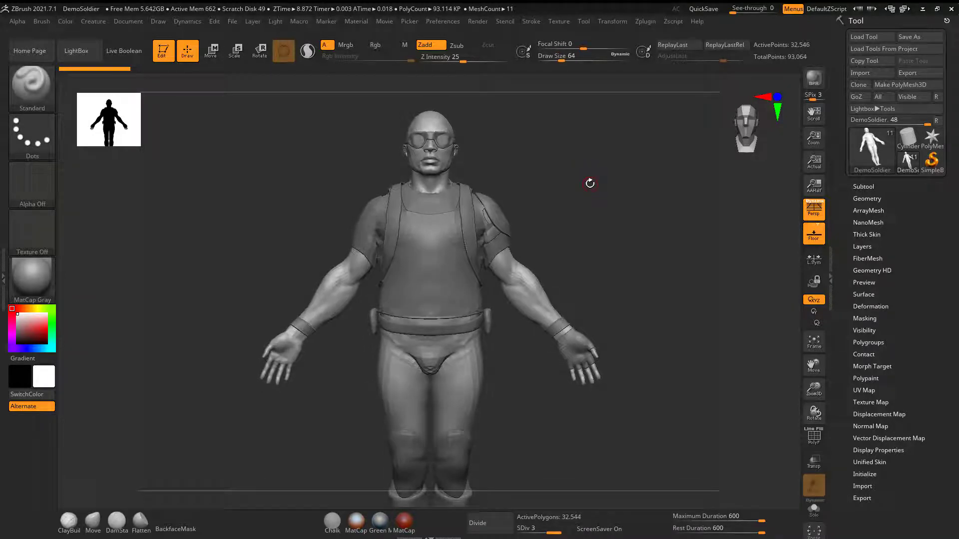
left_click(861, 187)
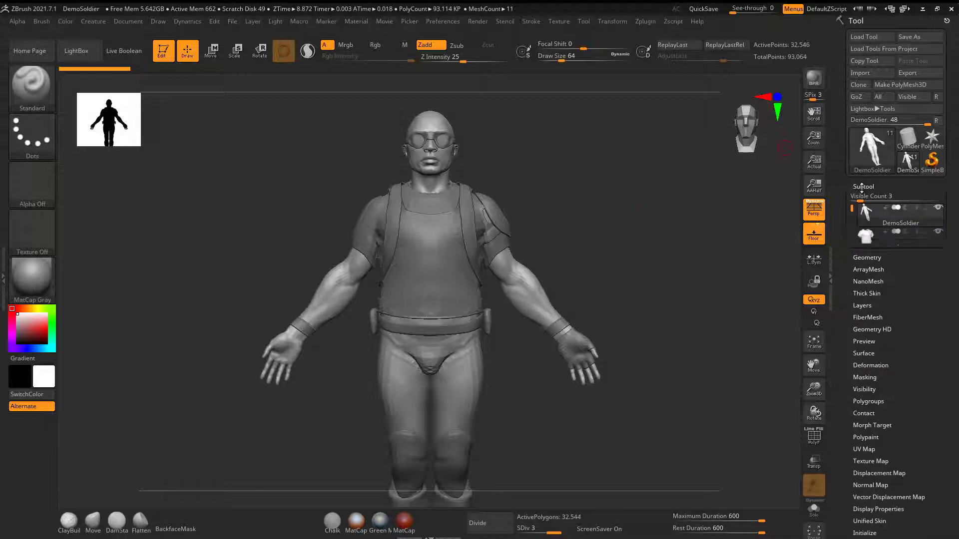
mouse_move(863, 197)
left_mouse_down()
mouse_move(891, 200)
mouse_move(874, 197)
left_mouse_up()
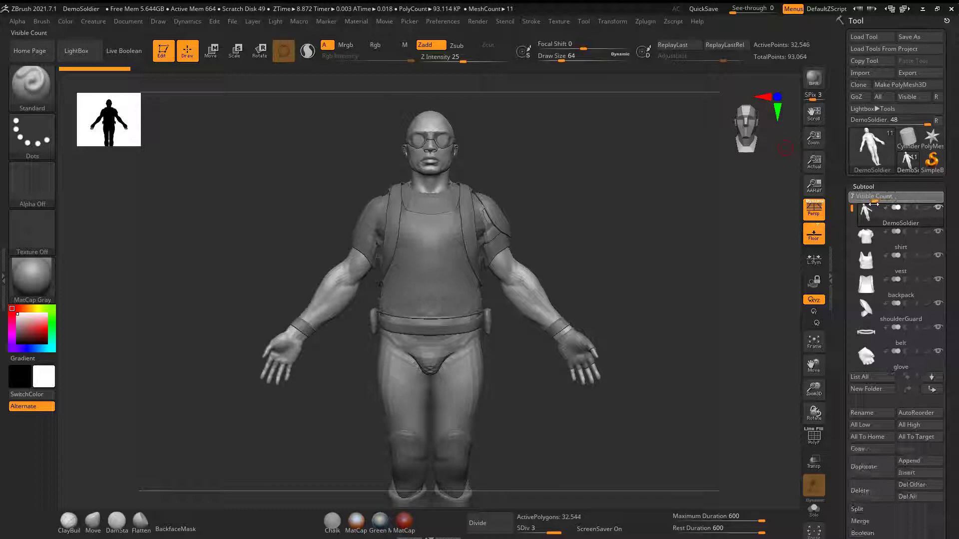
left_click(85, 52)
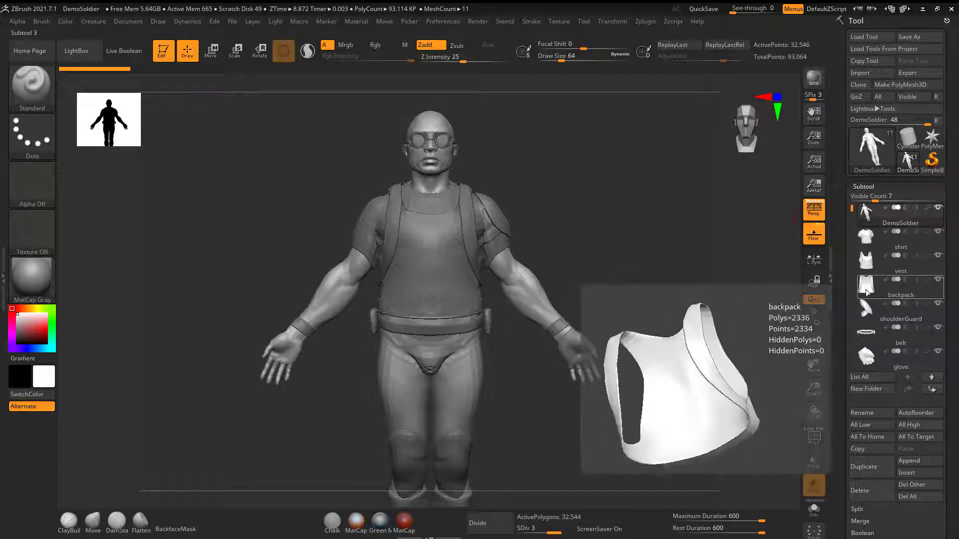
mouse_move(867, 357)
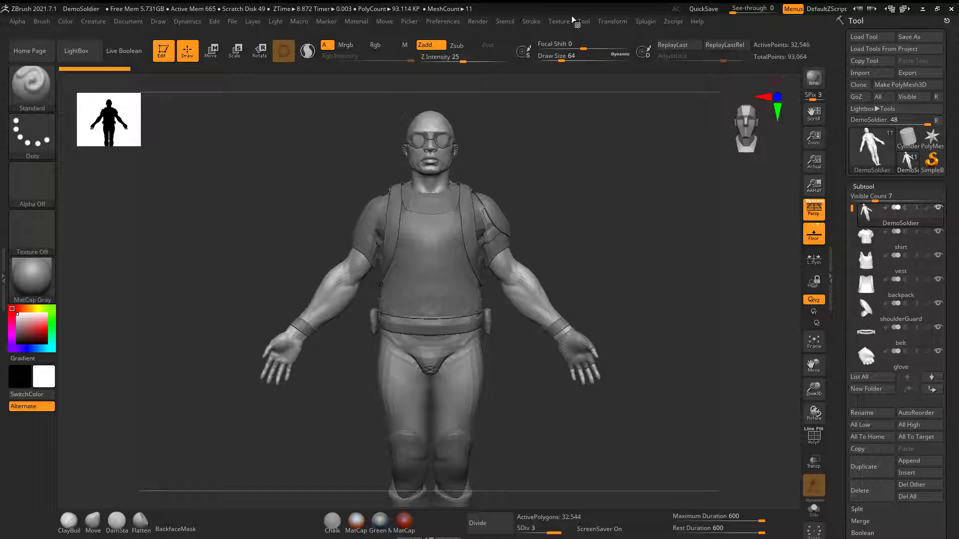
Step: Check the GoZ preferences for the application paths to Cinema 4D, 3D Studio Max, Maya, Photoshop and Sculptris
left_click(443, 21)
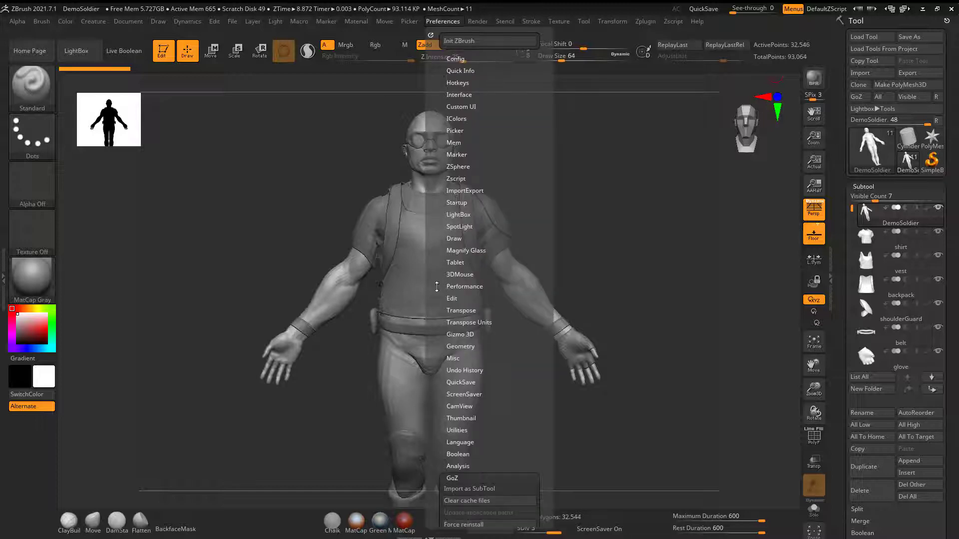
scroll(437, 240, "down", 5)
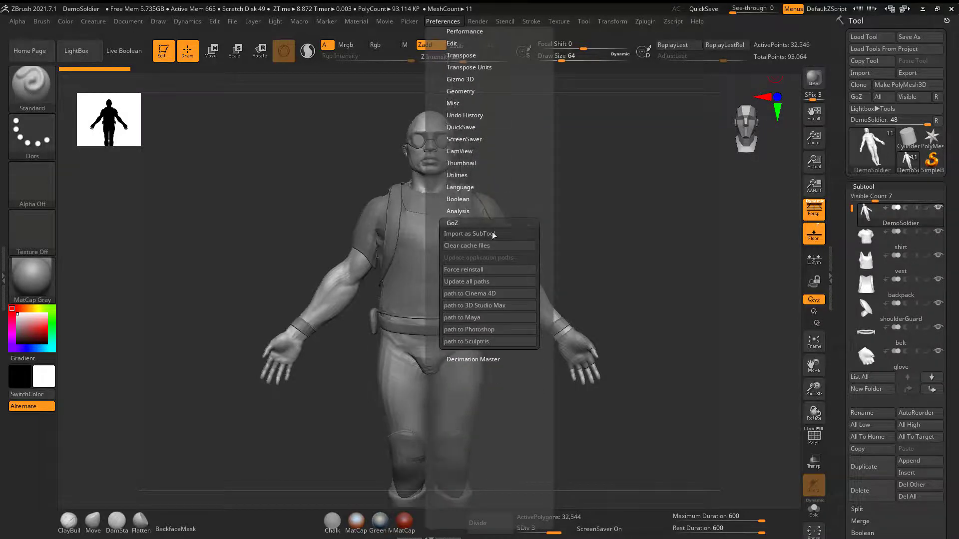
left_click(484, 294)
left_click(472, 306)
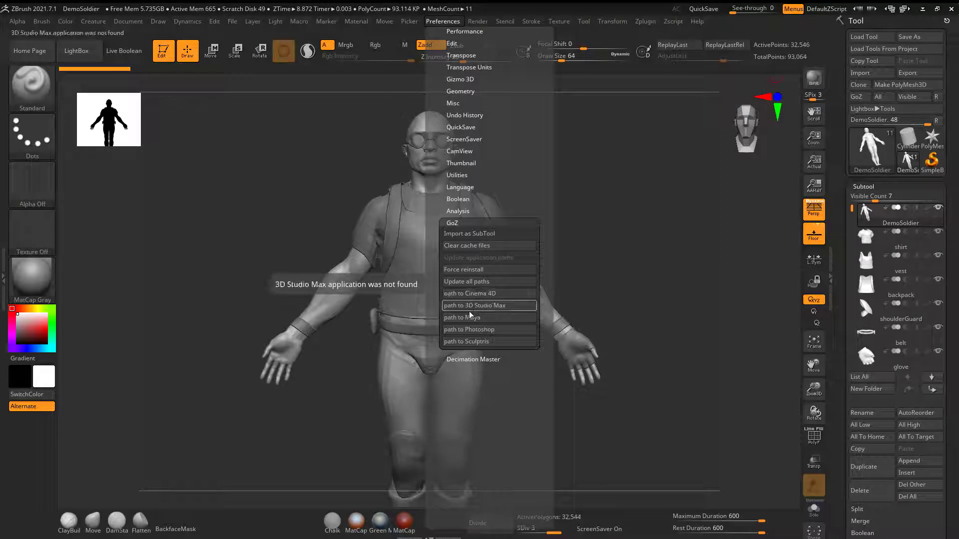
left_click(480, 318)
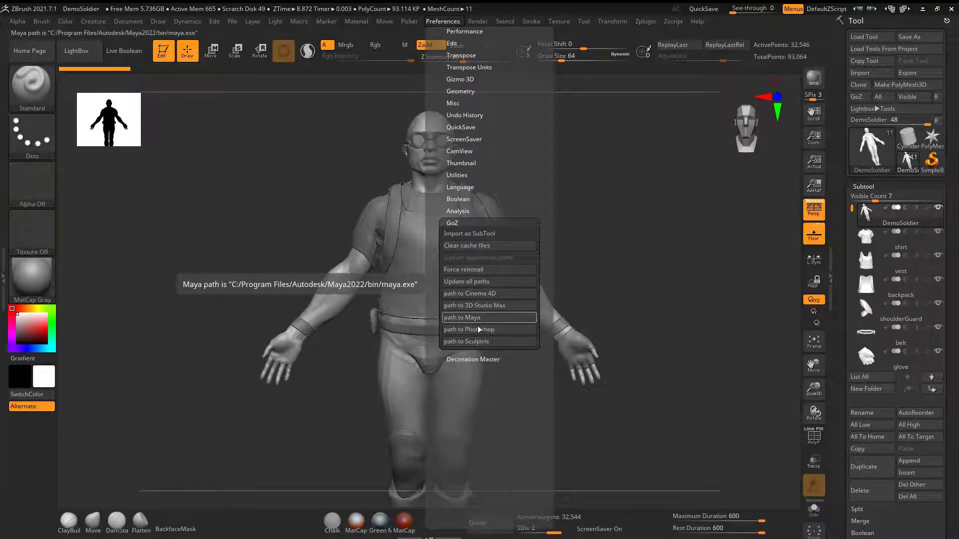
left_click(481, 330)
left_click(486, 342)
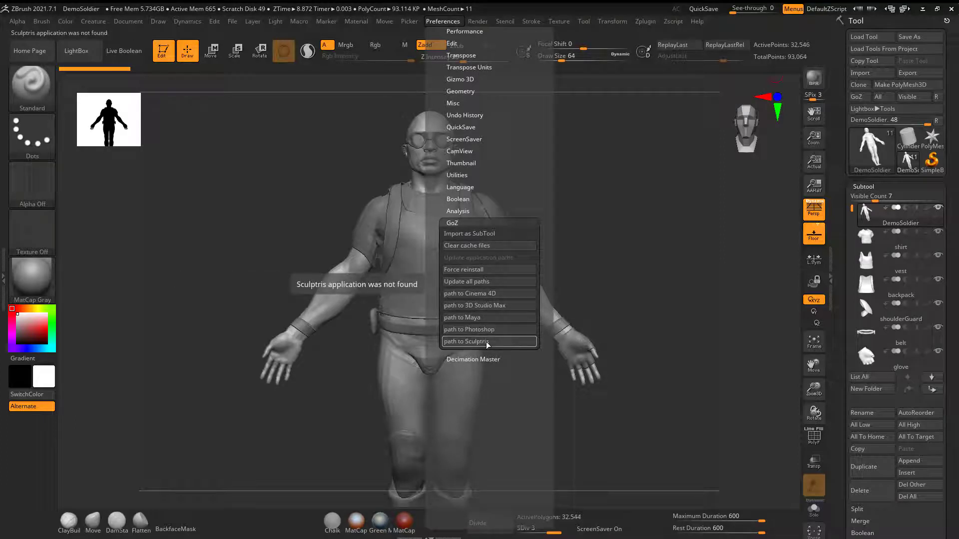
left_click(497, 294)
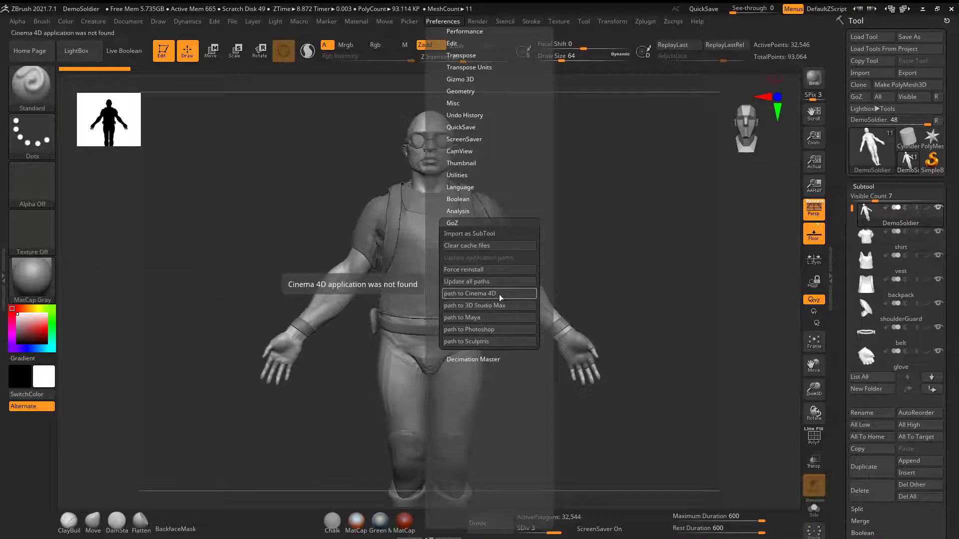
left_click(488, 319)
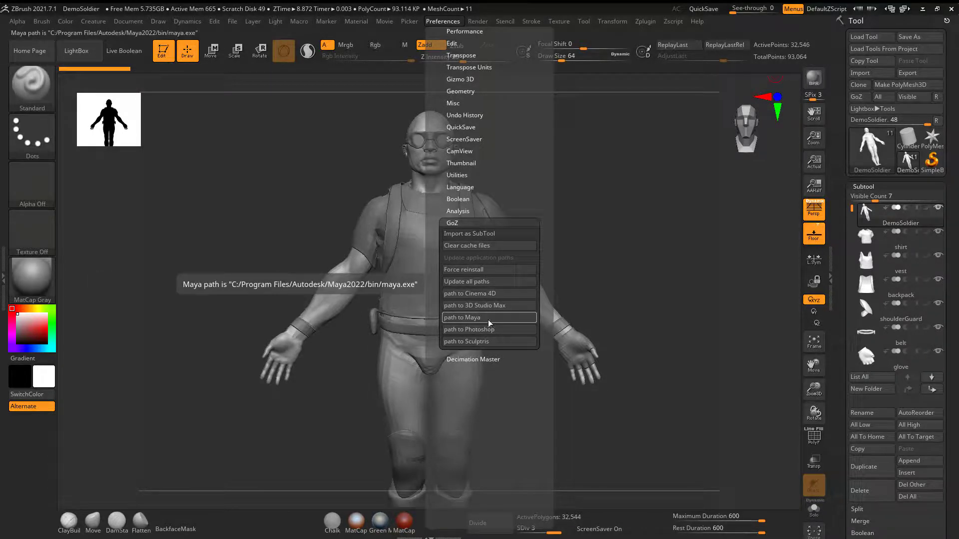
Step: Set the GoZ path to Maya to C:/Program Files/Autodesk/Maya2022/bin/maya.exe
left_click(478, 280)
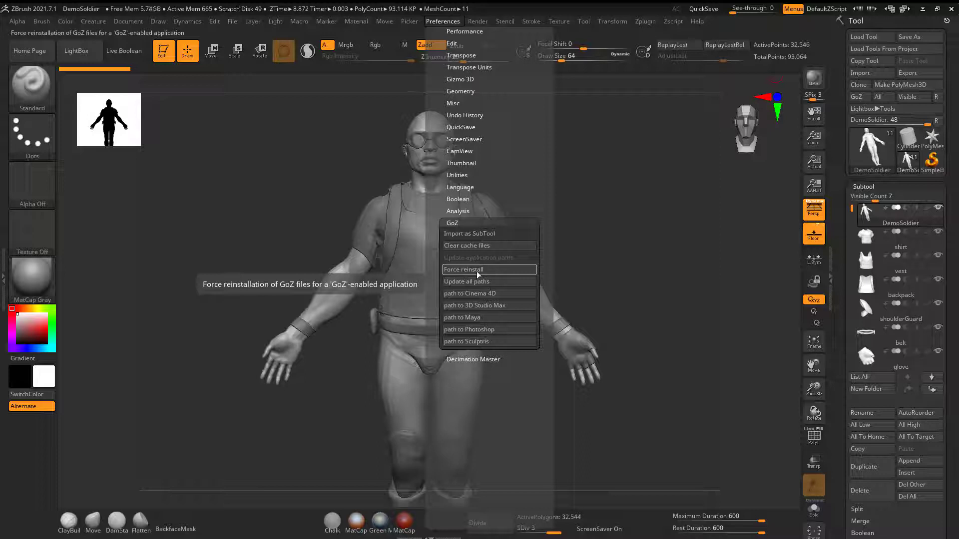
left_click(483, 323)
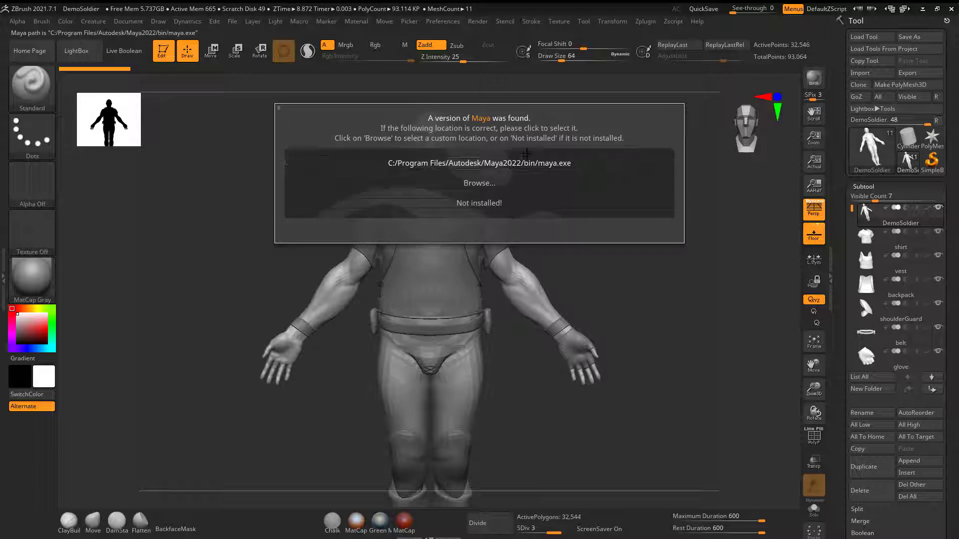
left_click(499, 160)
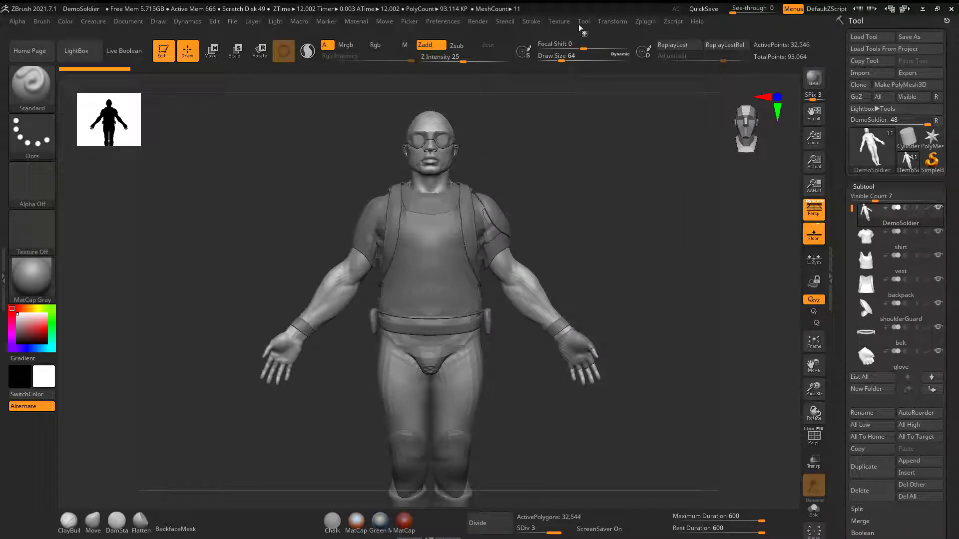
left_click(559, 20)
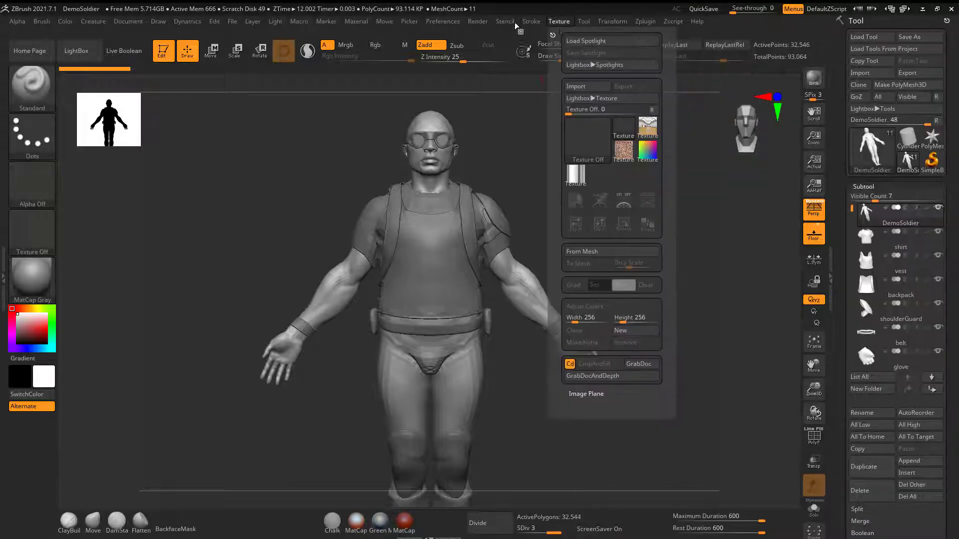
mouse_move(450, 24)
left_click_drag(441, 423, 443, 334)
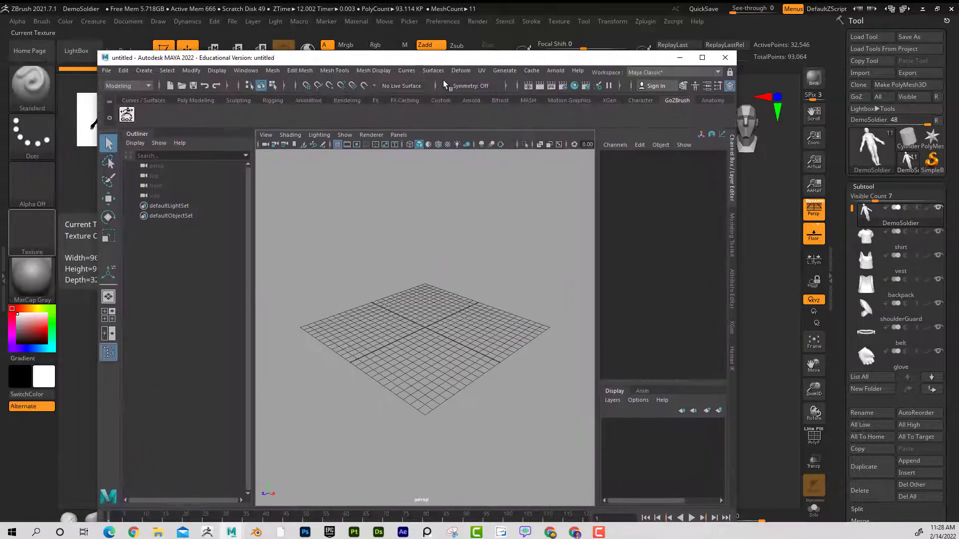
Step: Switch to Maya, maximize its window and look at the GoZBrush shelf
left_click(699, 59)
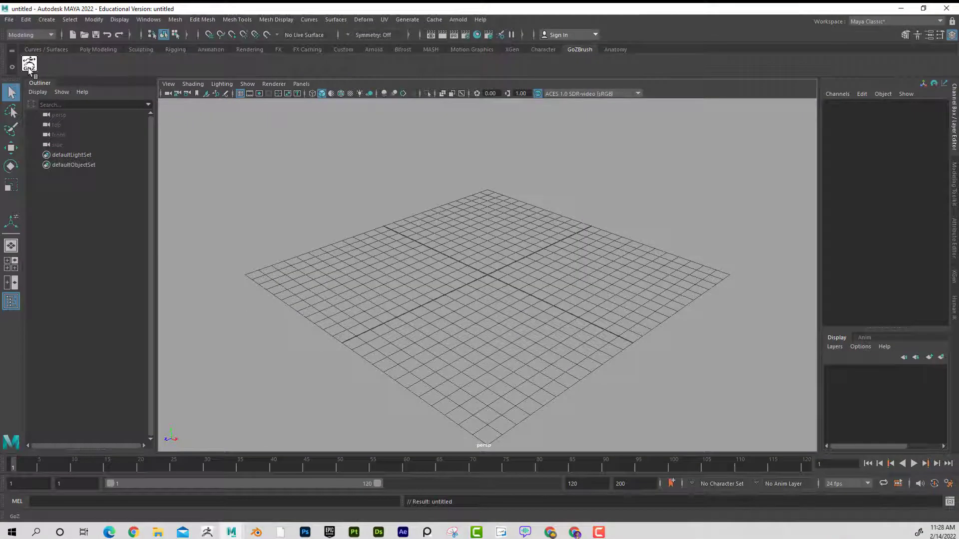
left_click(543, 49)
left_click(572, 49)
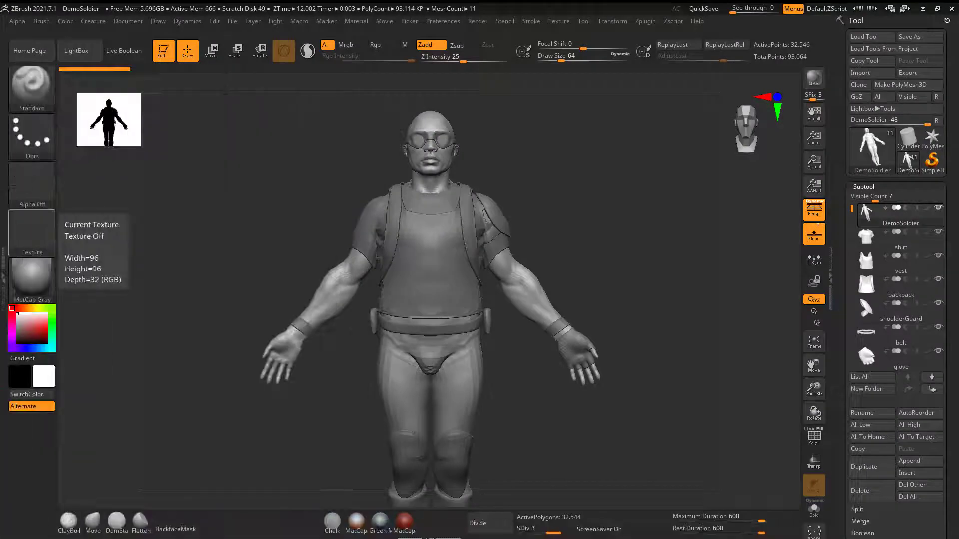
left_click_drag(565, 170, 572, 170)
left_click_drag(613, 200, 619, 214, "alt")
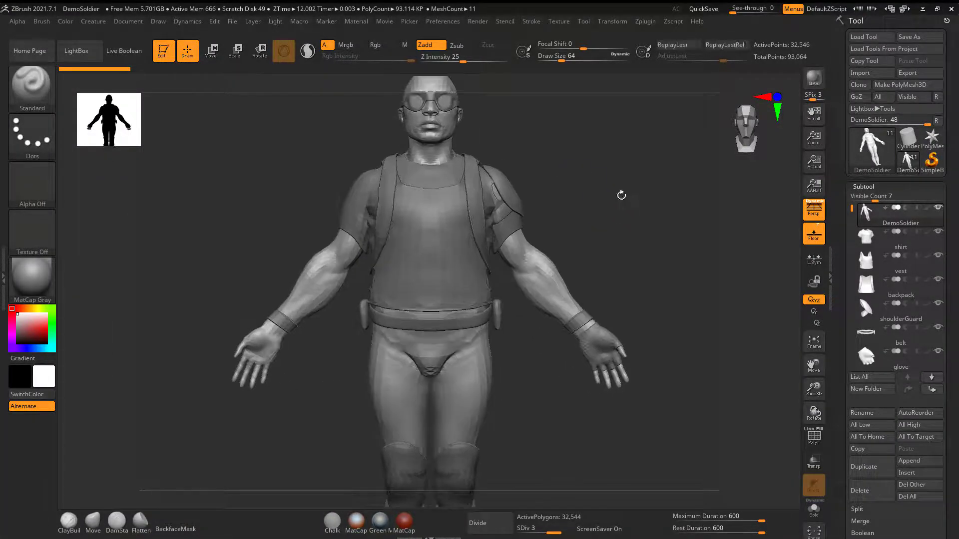
left_click_drag(627, 167, 638, 203, "alt")
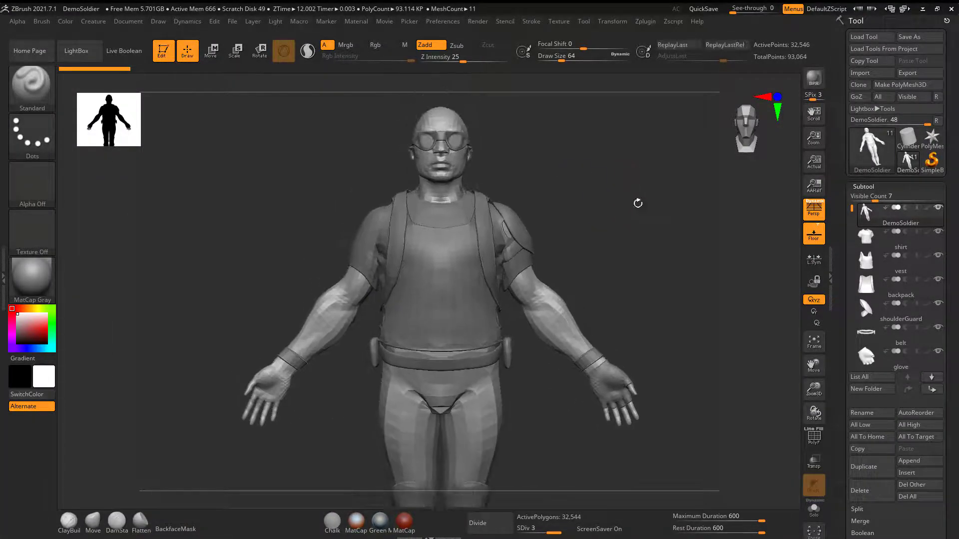
left_click(857, 97)
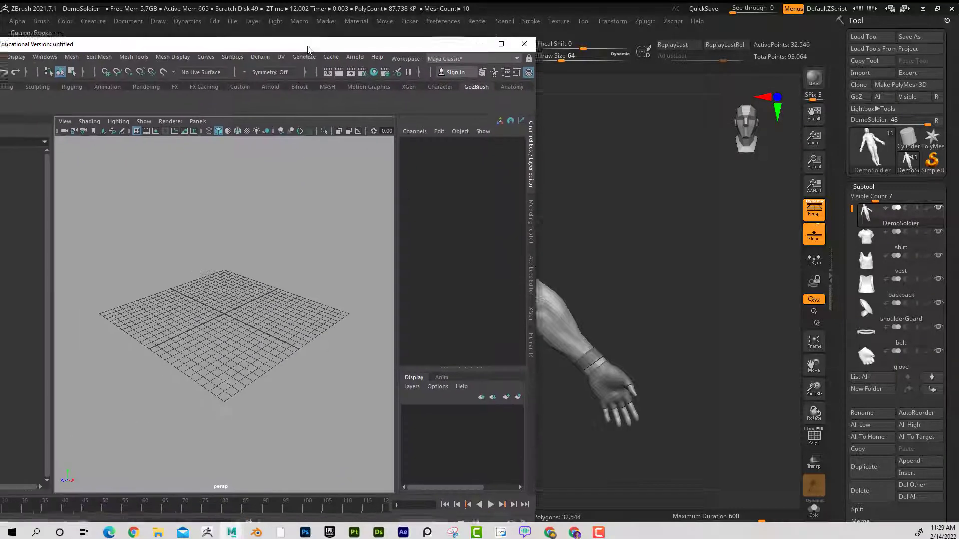
Step: Restore the ZBrush window from full screen, minimize both browser windows behind it and dock ZBrush in the right half of the screen
left_click(637, 4)
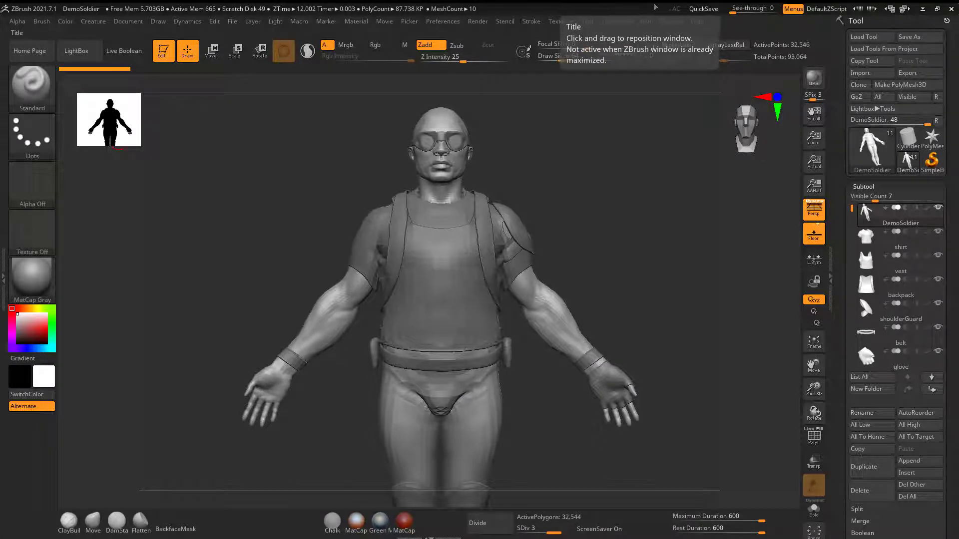
left_click(938, 10)
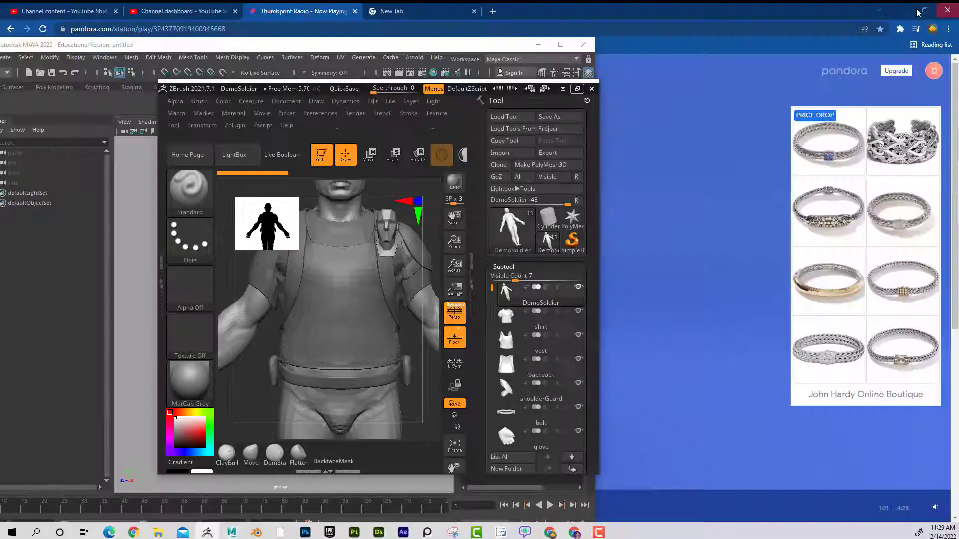
left_click(901, 10)
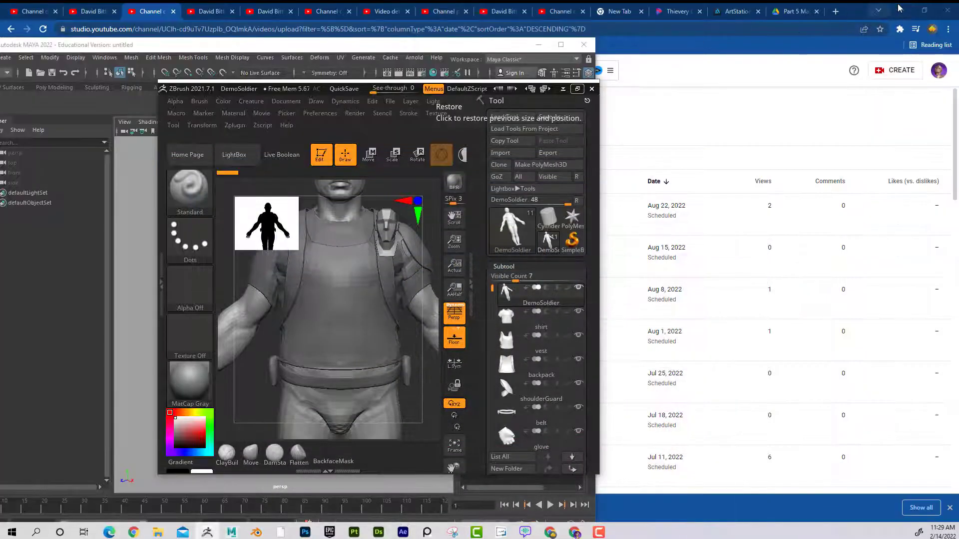
left_click(902, 10)
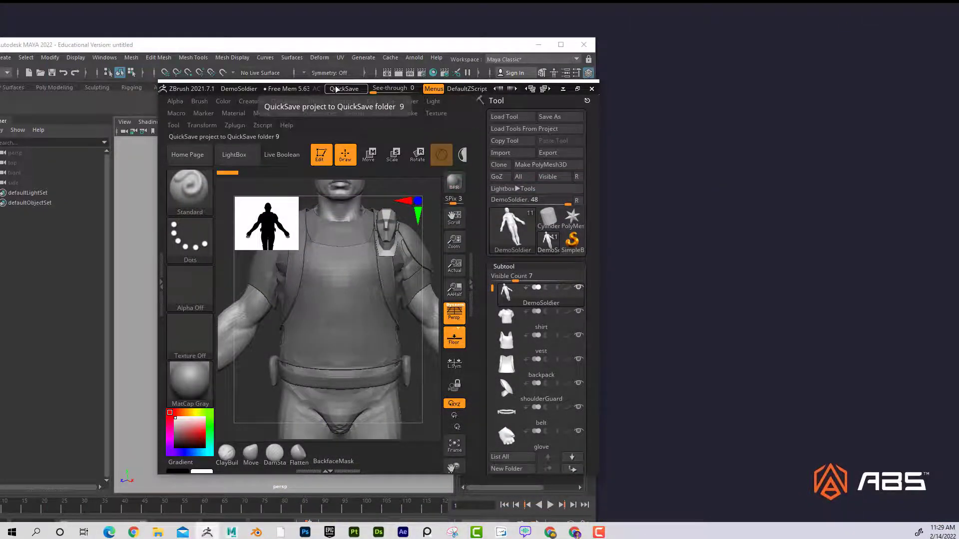
key("super+Right")
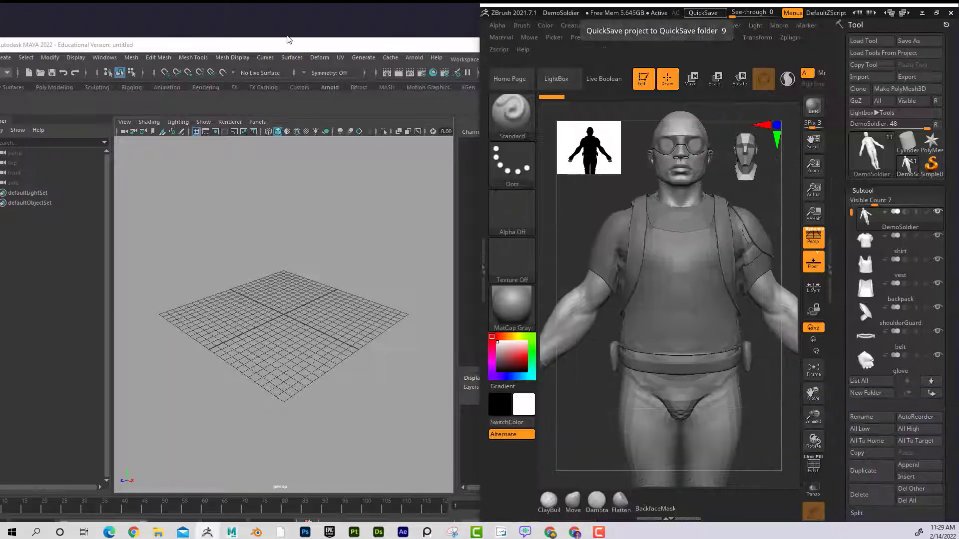
Step: Dock Maya in the left half of the screen and collapse its Channel Box and Outliner to enlarge the viewport
left_click(306, 45)
key("super+Left")
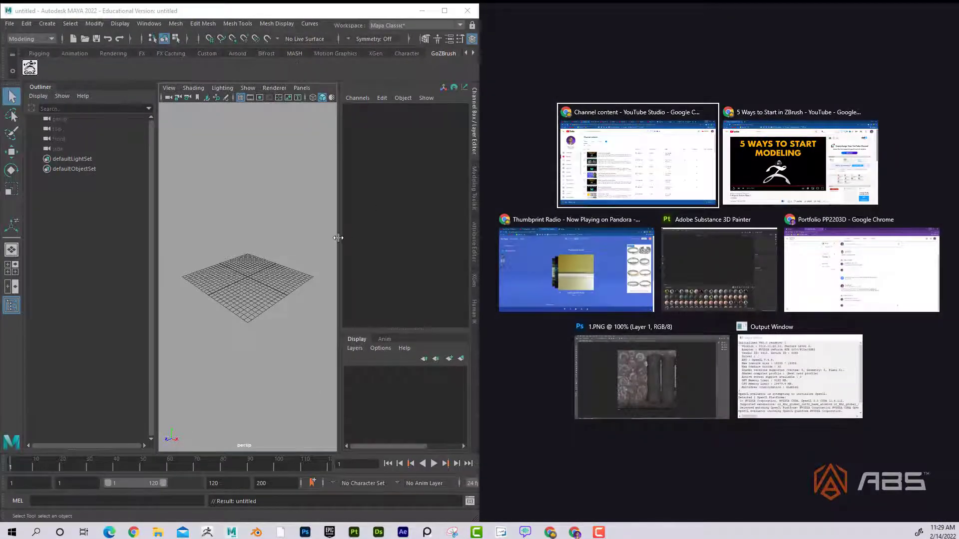
left_click(338, 238)
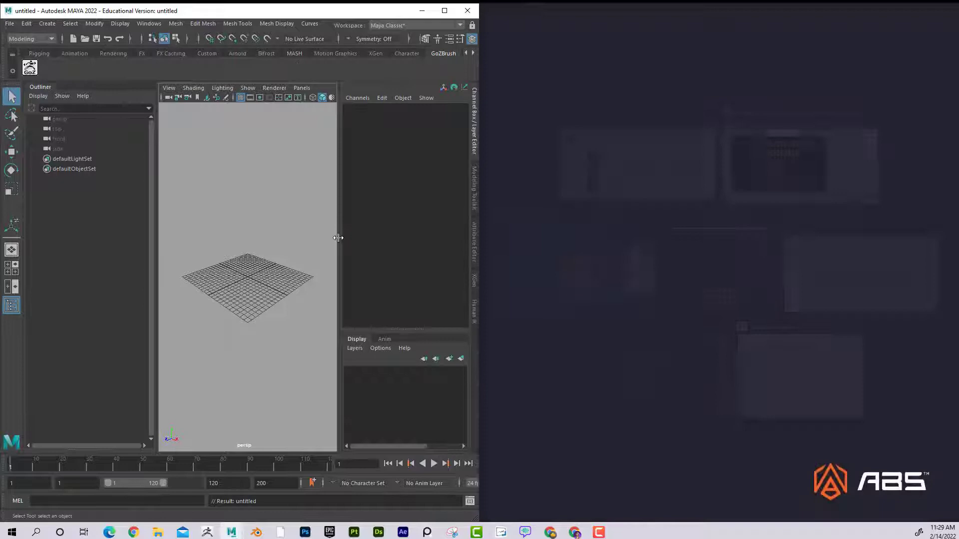
left_click(476, 103)
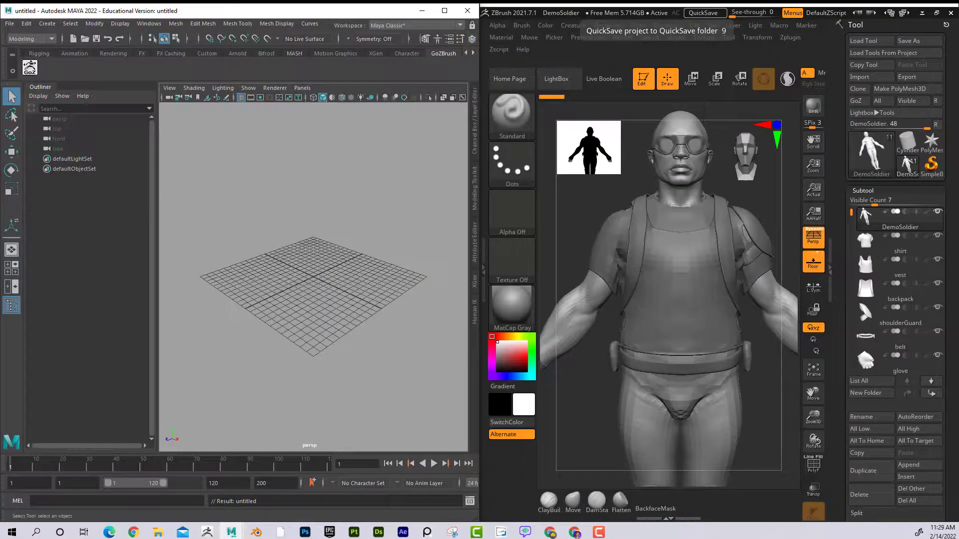
left_click(48, 91)
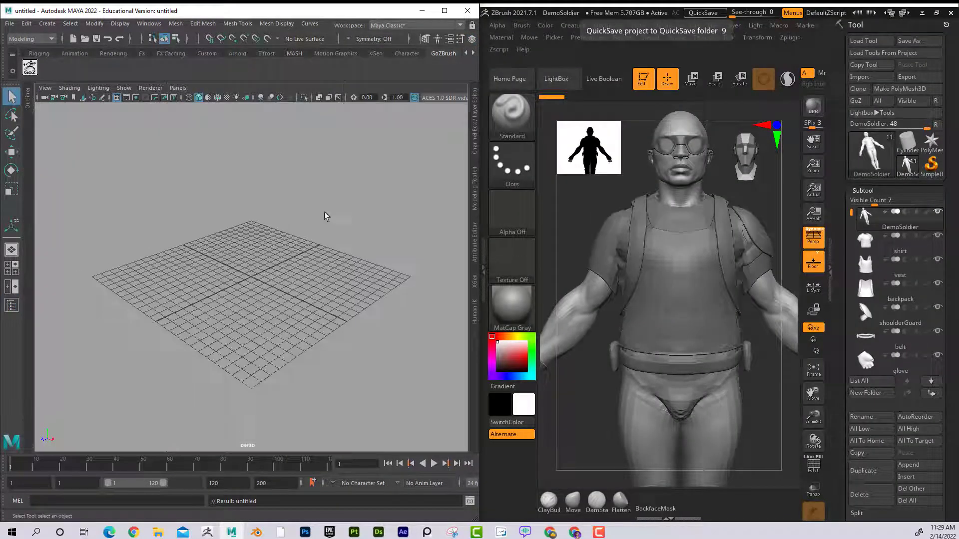
Step: Send the active DemoSoldier body subtool from ZBrush to Maya with GoZ, continuing past the GoZBrush information notice
left_click(857, 101)
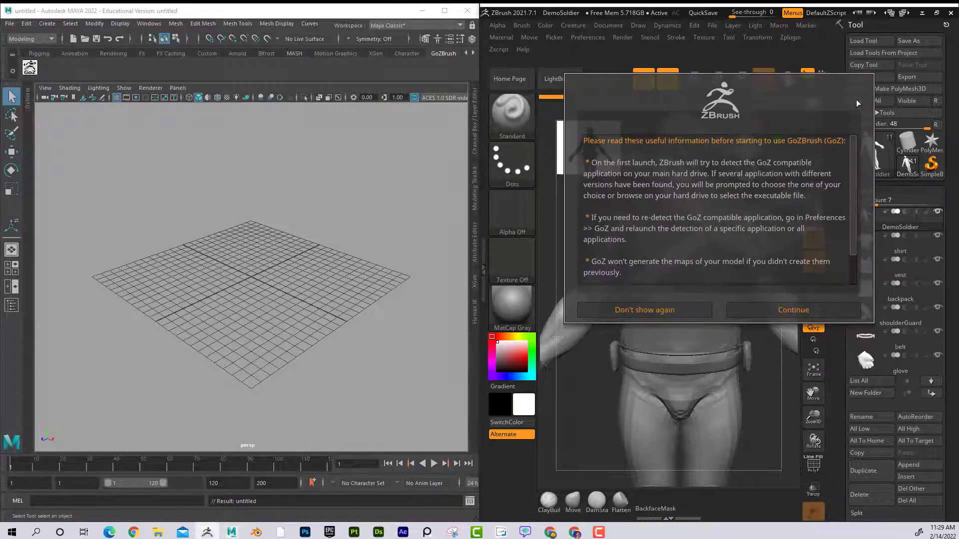
left_click(791, 310)
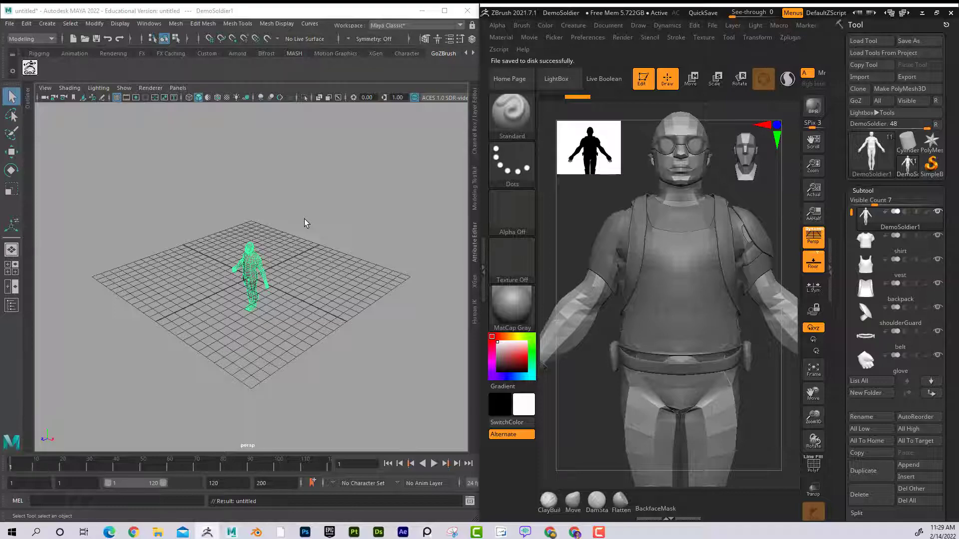
left_click_drag(231, 238, 274, 219, "alt")
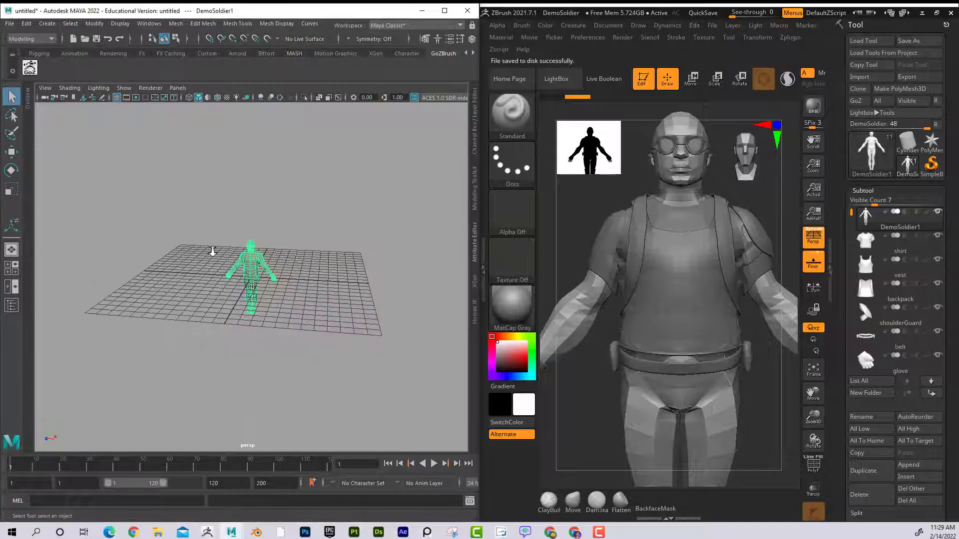
right_click_drag(212, 250, 291, 251, "alt")
left_click_drag(290, 251, 322, 260, "alt")
right_click_drag(322, 260, 392, 300, "alt")
left_click_drag(392, 300, 325, 257, "alt")
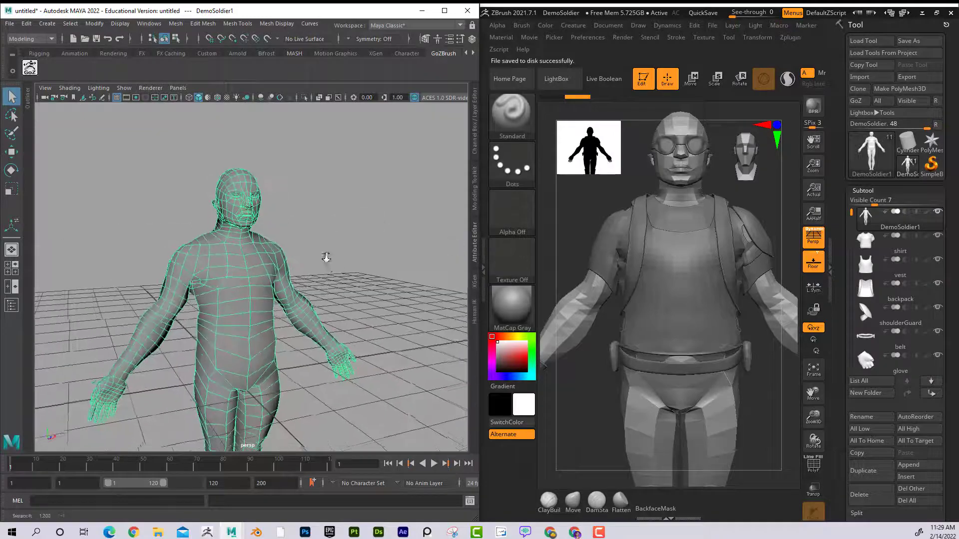
Step: Look over the DemoSoldier body mesh in Maya and switch it to face selection mode
right_click_drag(325, 257, 352, 248, "alt")
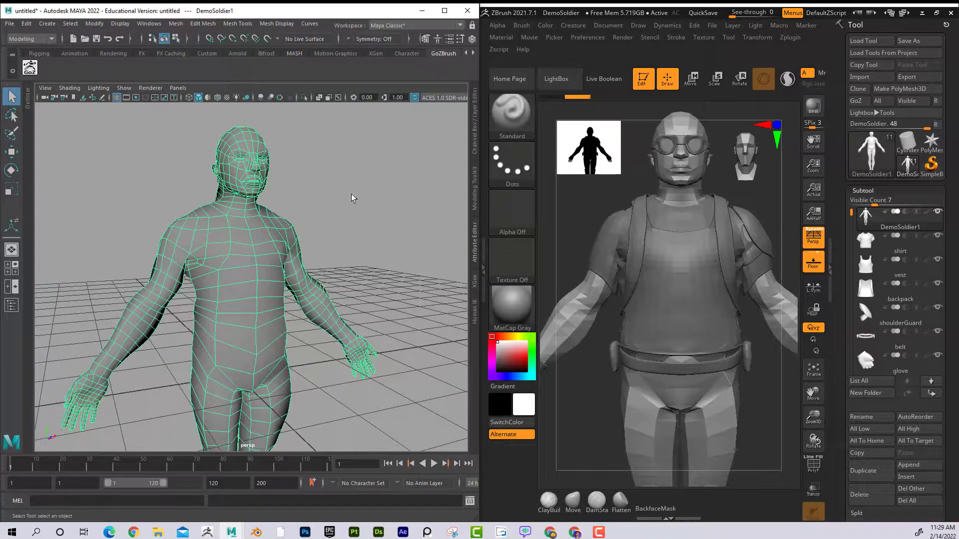
left_click_drag(319, 194, 317, 201, "alt")
middle_click_drag(316, 188, 311, 263, "alt")
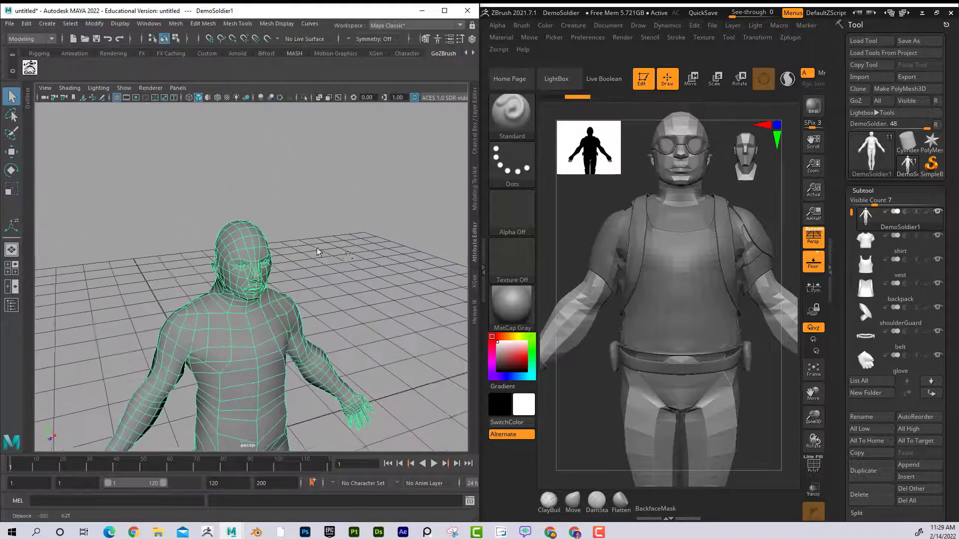
scroll(240, 225, "up", 5)
right_click(233, 217)
left_click(233, 245)
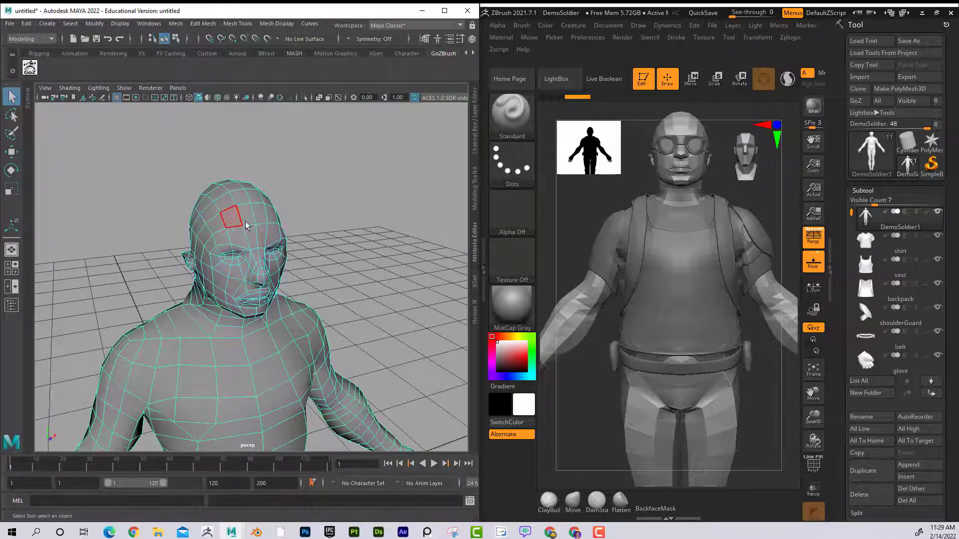
scroll(245, 225, "down", 5)
left_click_drag(280, 242, 277, 225, "alt")
middle_click_drag(250, 253, 248, 192, "alt")
scroll(248, 194, "down", 2)
middle_click_drag(289, 230, 280, 197, "alt")
scroll(244, 232, "up", 1)
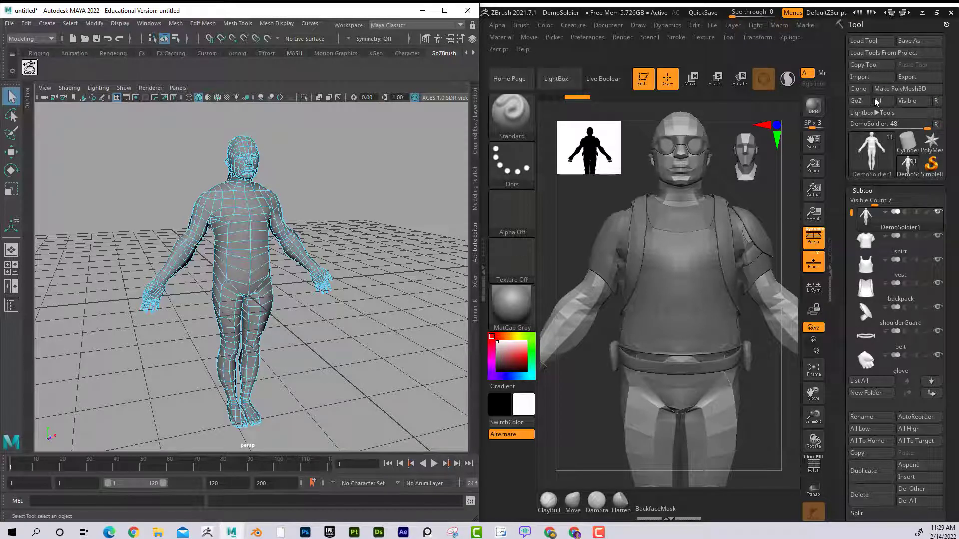
middle_click_drag(241, 138, 246, 175, "alt")
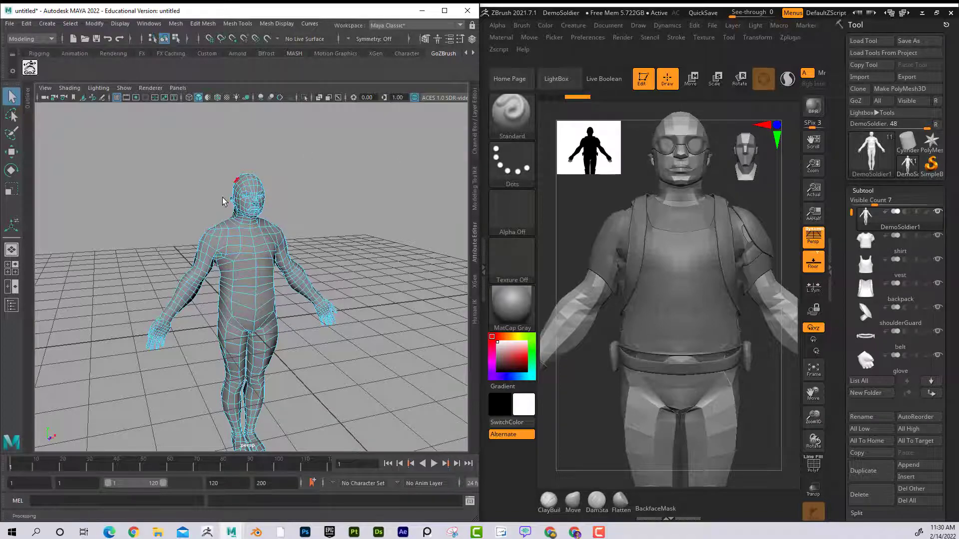
Step: Select one face on each side of the forehead, extrude both outward about 0.205 and taper them into pointed horns
middle_click_drag(168, 184, 165, 234, "alt")
right_click_drag(165, 235, 240, 187, "alt")
middle_click_drag(240, 188, 261, 216, "alt")
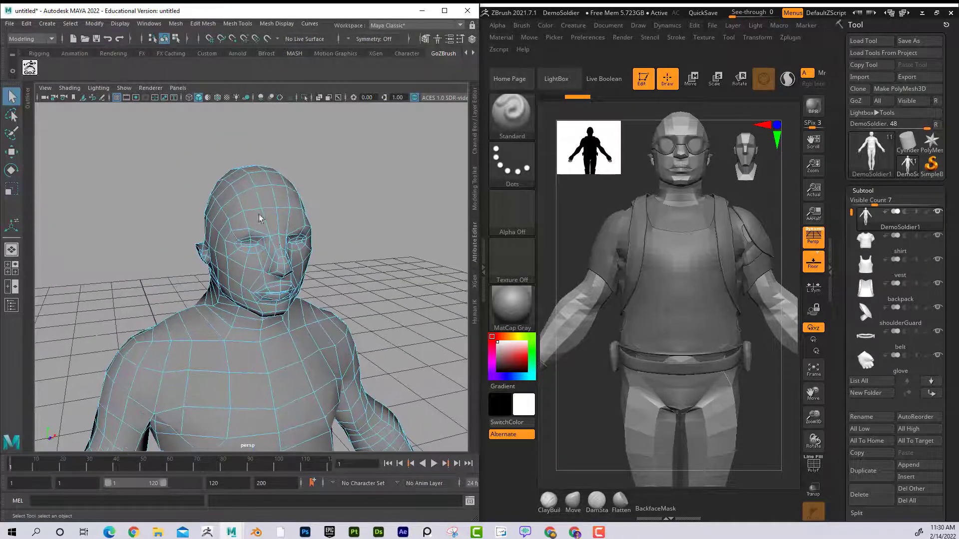
left_click(254, 205)
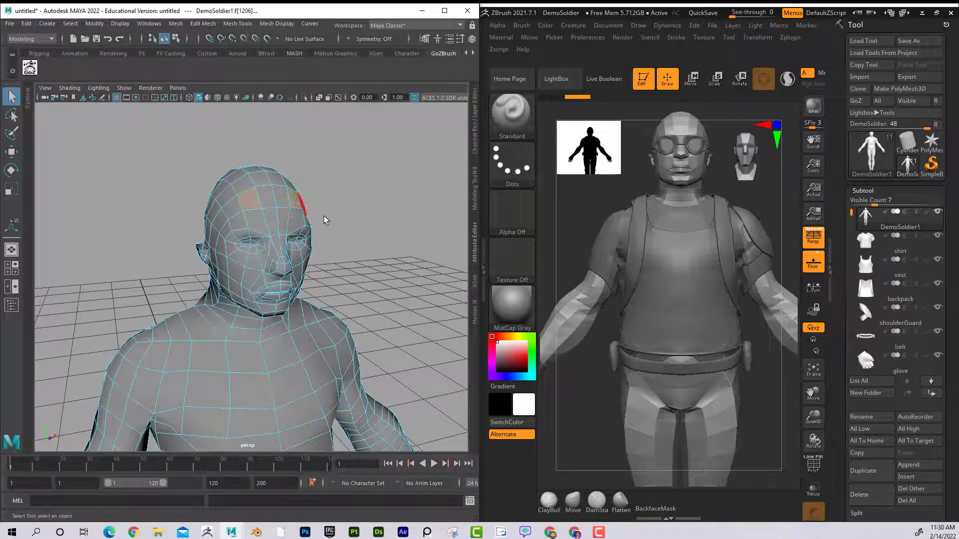
left_click_drag(324, 220, 253, 190, "alt")
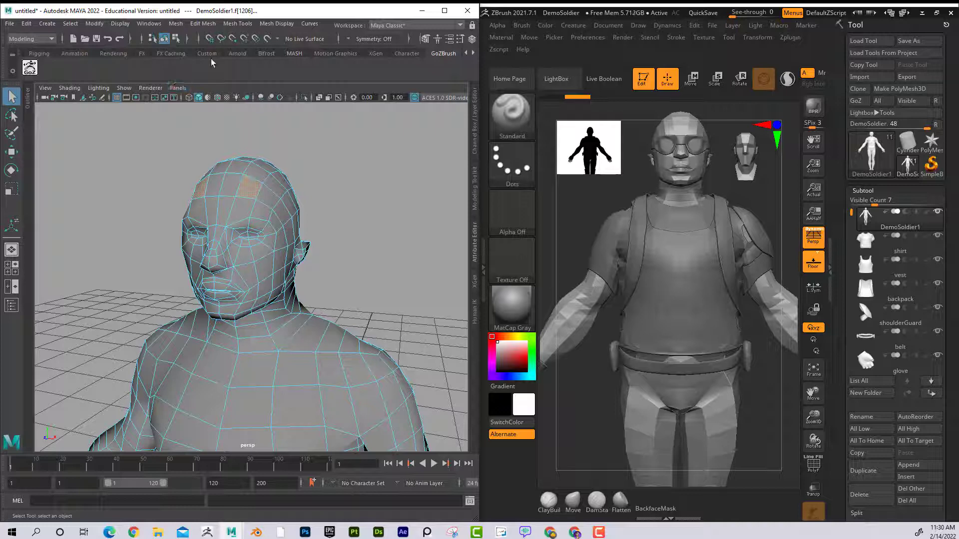
left_click(151, 24)
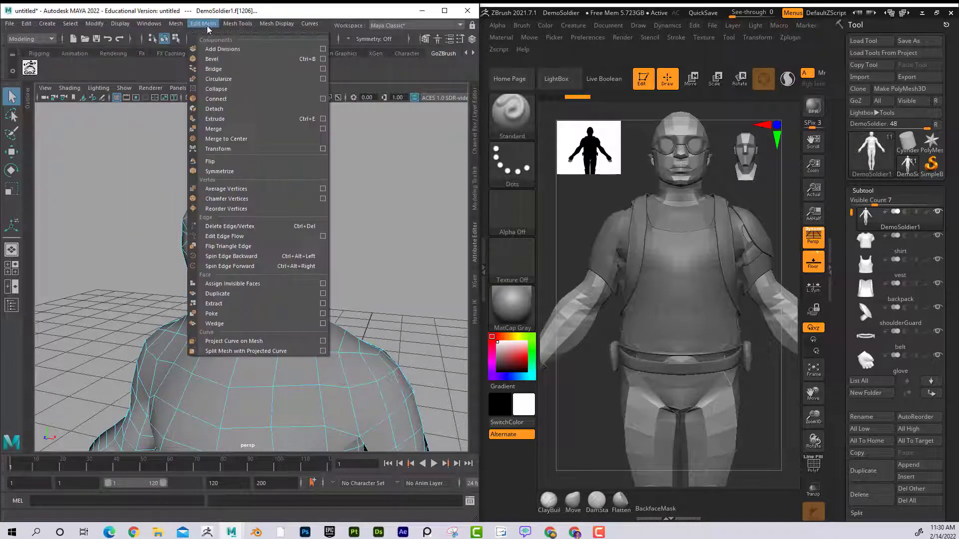
mouse_move(210, 28)
left_click(241, 117)
left_click_drag(174, 165, 153, 174)
left_click(186, 141)
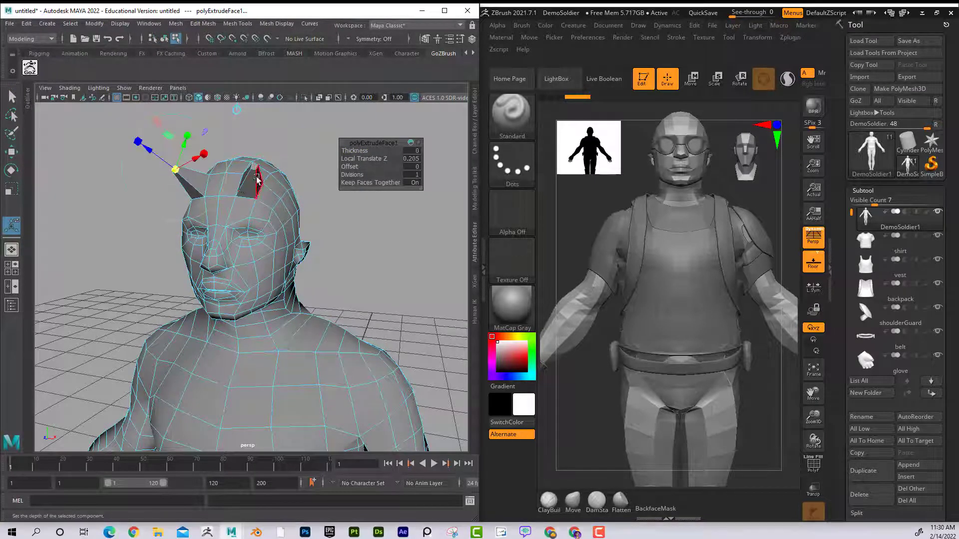
Step: Return the horned body to object mode and send it to ZBrush with GoZ, transferring the high-resolution details to the modified mesh
right_click_drag(258, 179, 298, 158)
scroll(208, 202, "down", 5)
scroll(208, 202, "down", 3)
middle_click_drag(208, 202, 212, 163, "alt")
left_click_drag(212, 163, 235, 152, "alt")
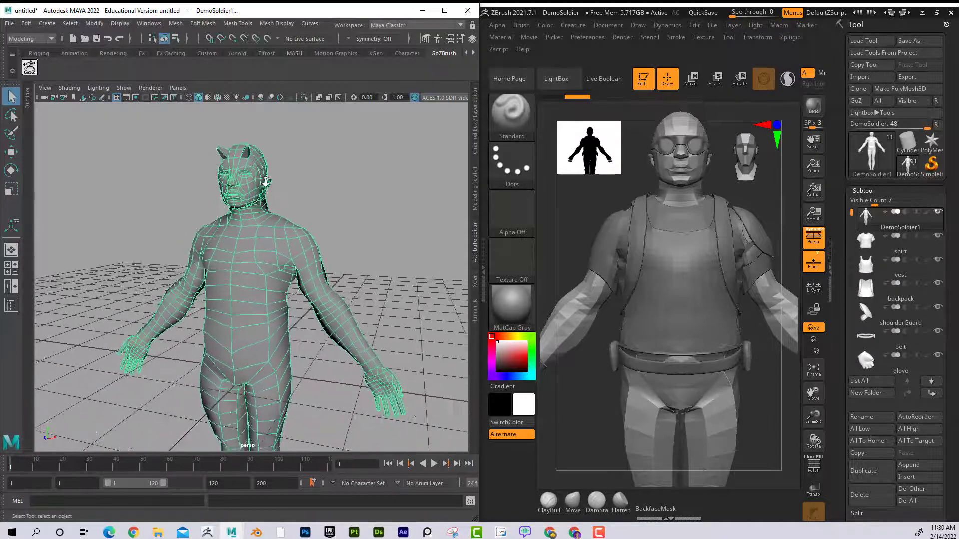
scroll(234, 152, "up", 2)
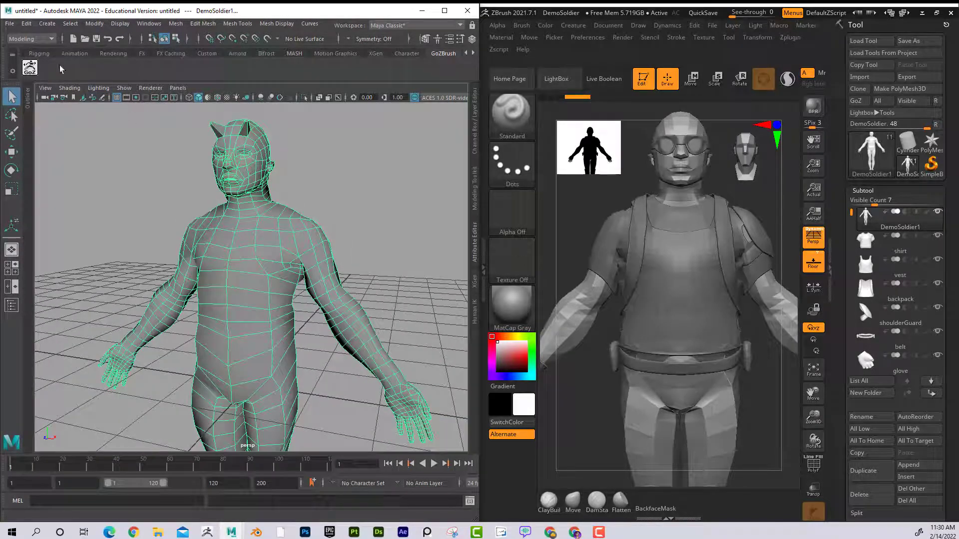
left_click(30, 71)
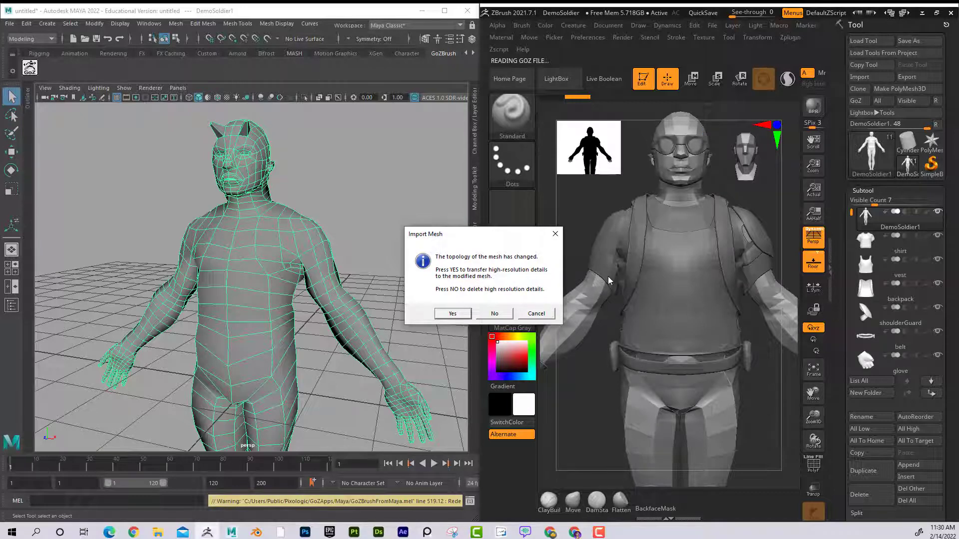
left_click(453, 314)
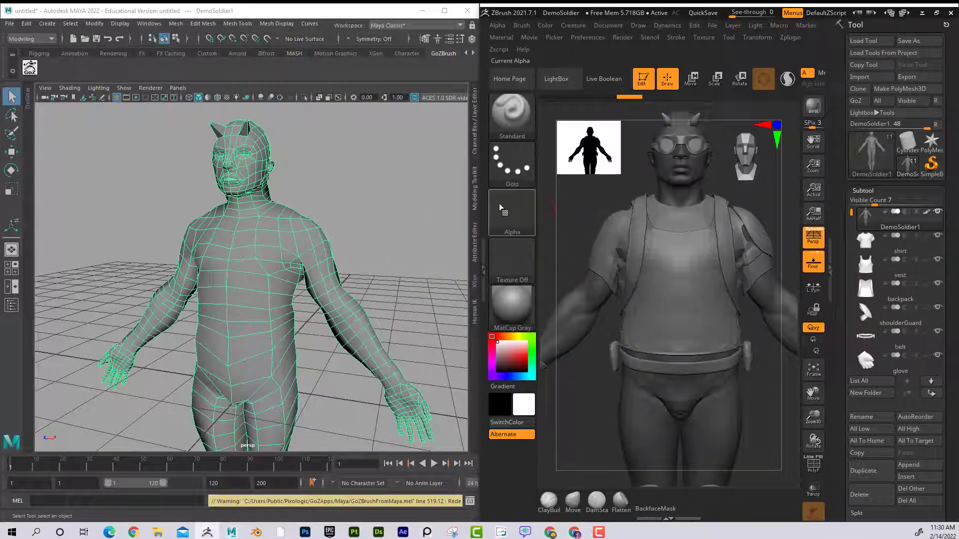
Step: Inspect the horned body in ZBrush, switching its geometry to subdivision level 1 and back to level 3 to compare the detail
left_click_drag(632, 171, 694, 153)
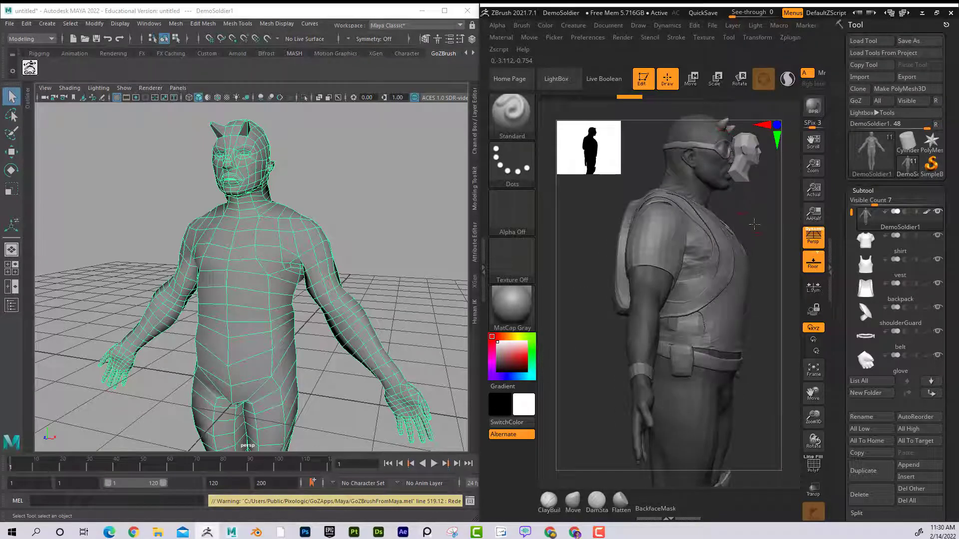
left_click_drag(755, 225, 709, 230)
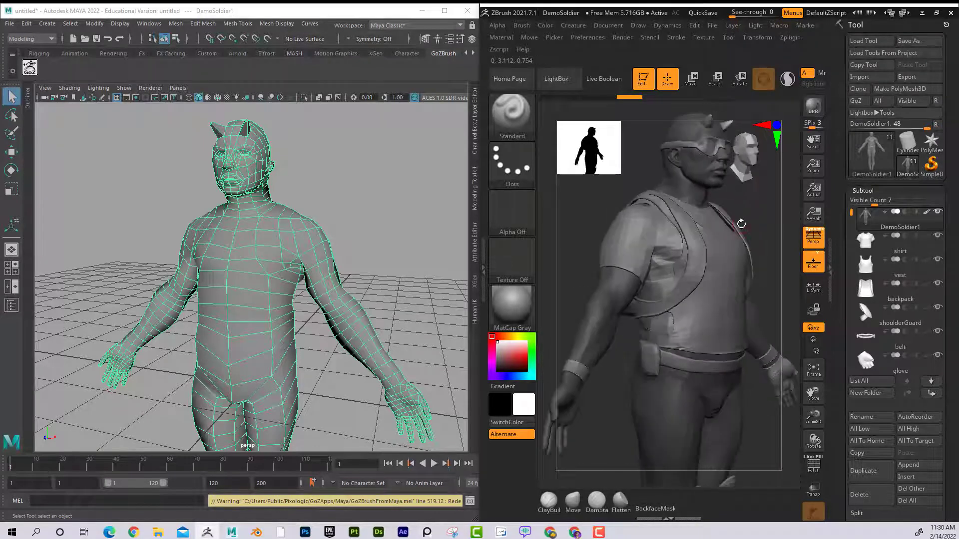
left_click(866, 191)
left_click(867, 202)
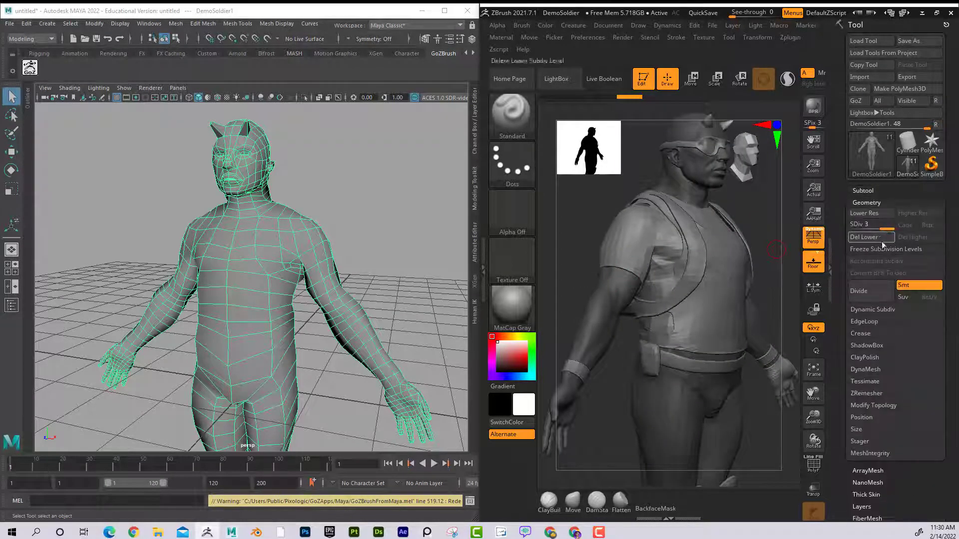
left_click(852, 229)
left_click_drag(742, 198, 570, 252)
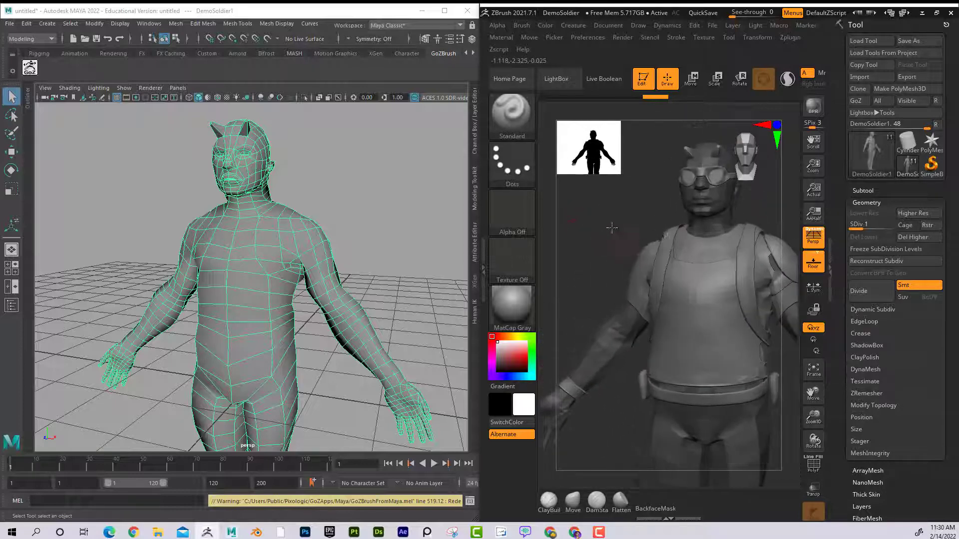
key("d")
key("d")
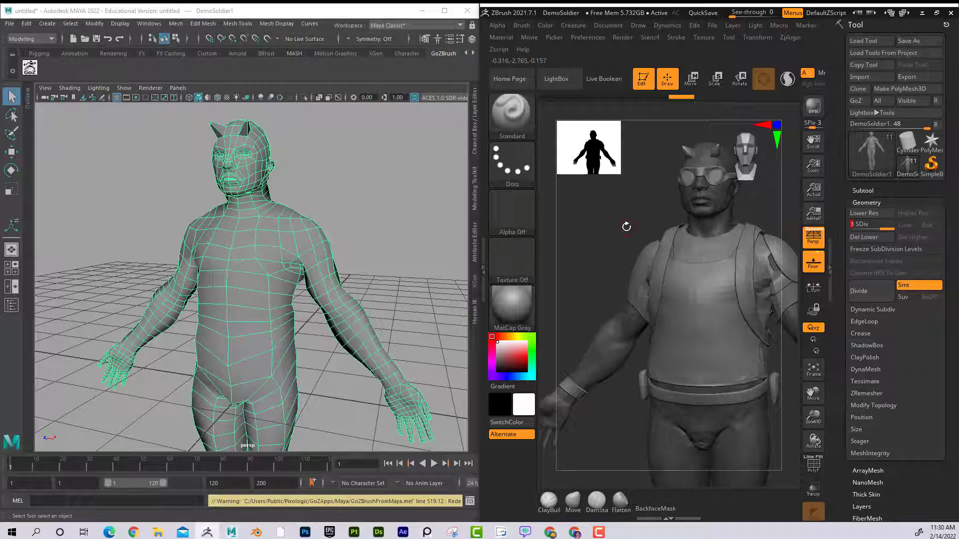
left_click_drag(626, 227, 607, 236)
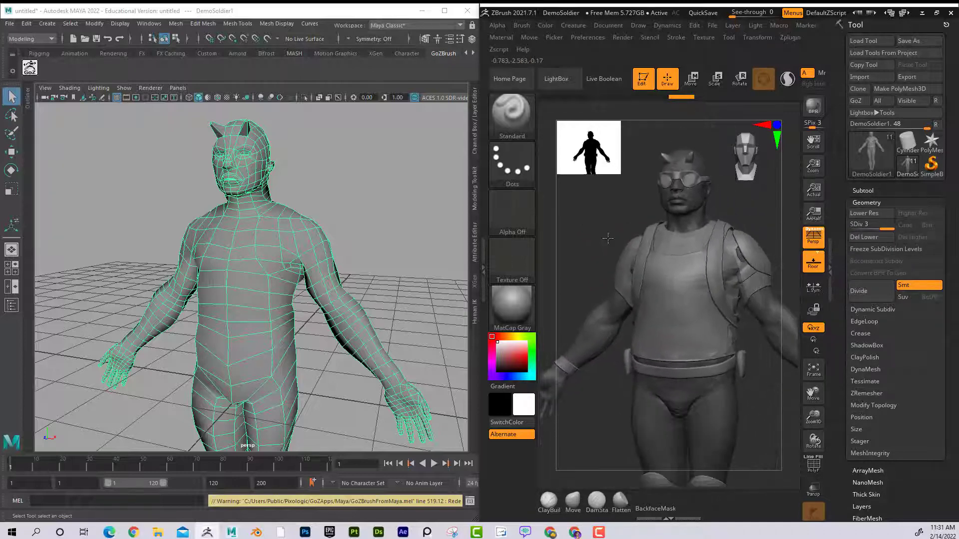
left_click_drag(732, 225, 742, 202)
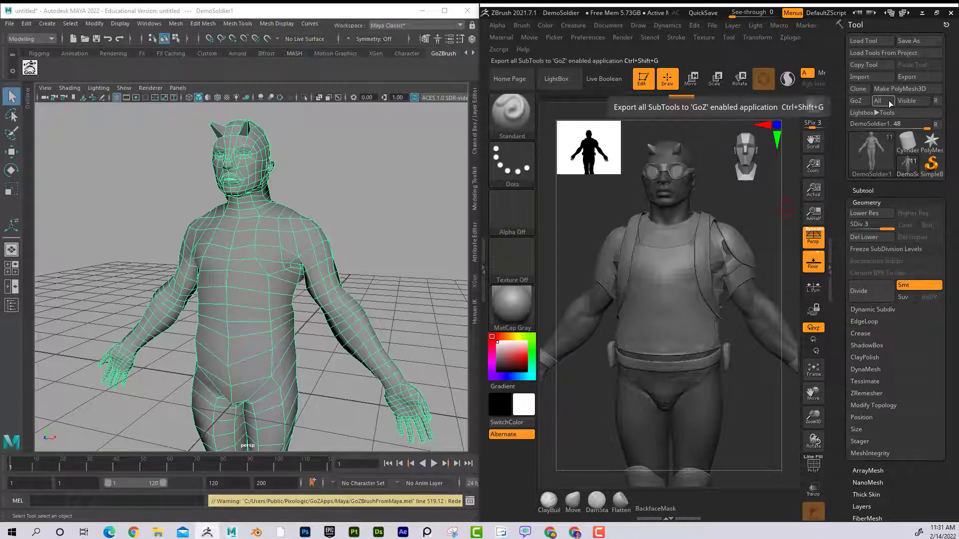
Step: Send all DemoSoldier subtools from ZBrush to Maya with GoZ, continuing past the GoZBrush information notice
left_click(863, 190)
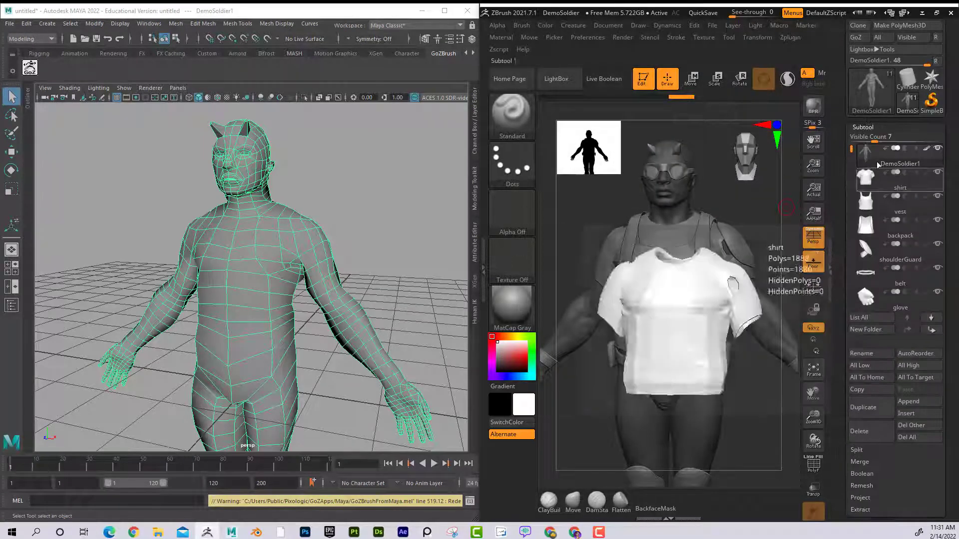
left_click_drag(840, 134, 841, 200)
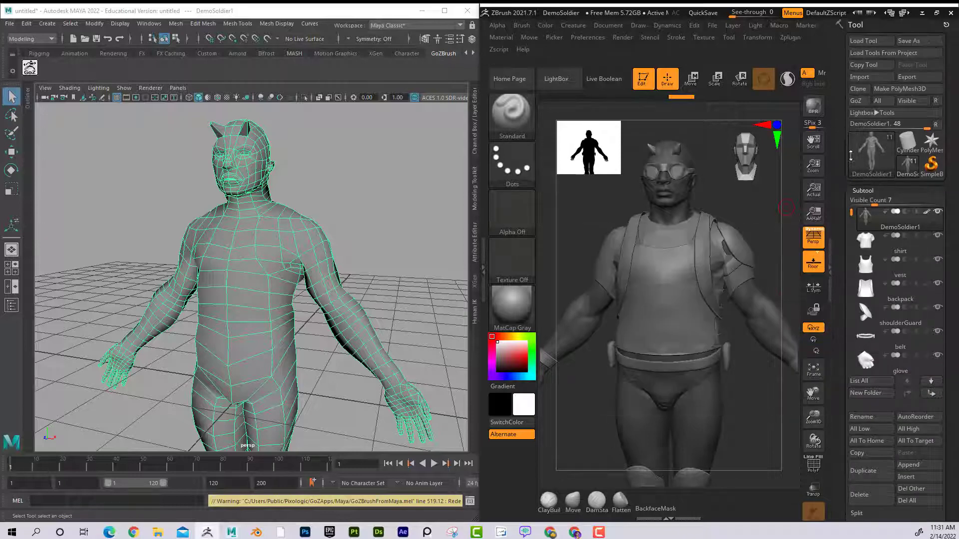
left_click(878, 101)
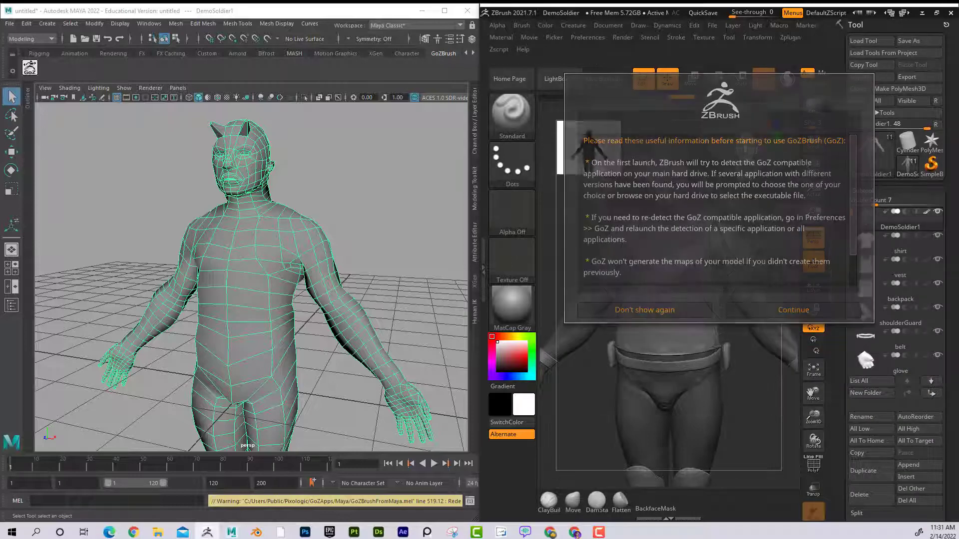
left_click(794, 310)
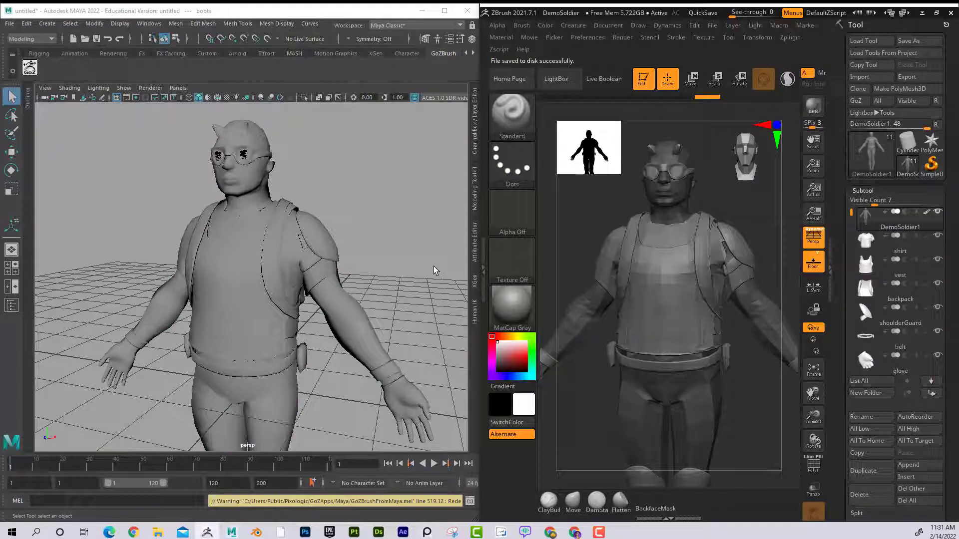
Step: Select the backpack mesh in Maya and switch it to face selection mode
left_click(220, 259)
mouse_move(264, 246)
left_mouse_down("alt")
mouse_move(441, 235)
mouse_move(268, 228)
left_mouse_up("alt")
right_click_drag(269, 227, 288, 231, "alt")
left_click_drag(287, 230, 299, 245, "alt")
left_click(210, 231)
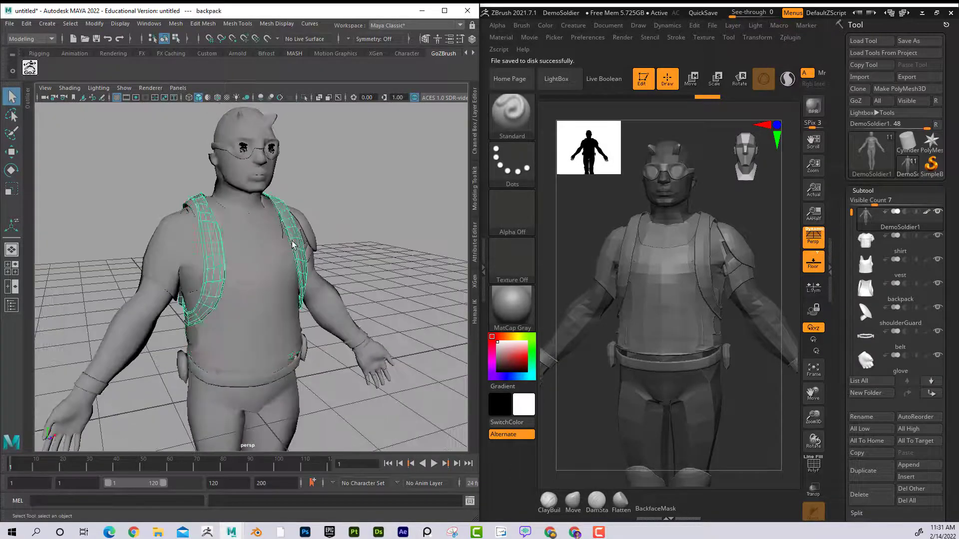
left_click_drag(210, 231, 233, 231, "alt")
scroll(238, 212, "up", 3)
right_click_drag(233, 231, 231, 239)
Step: Select spaced-out faces along the backpack strap on the shoulder-guard side and extrude them outward
left_click(231, 238)
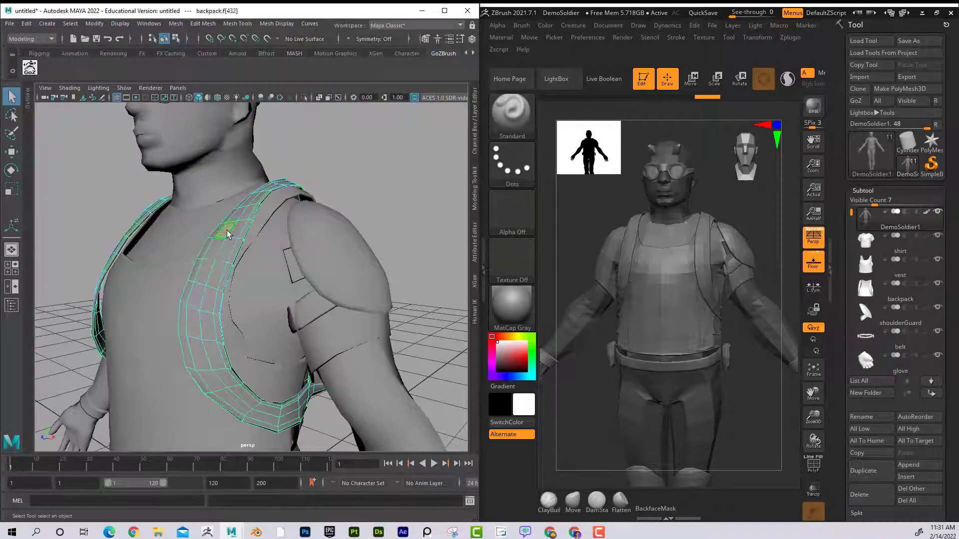
left_click_drag(210, 295, 268, 298, "alt")
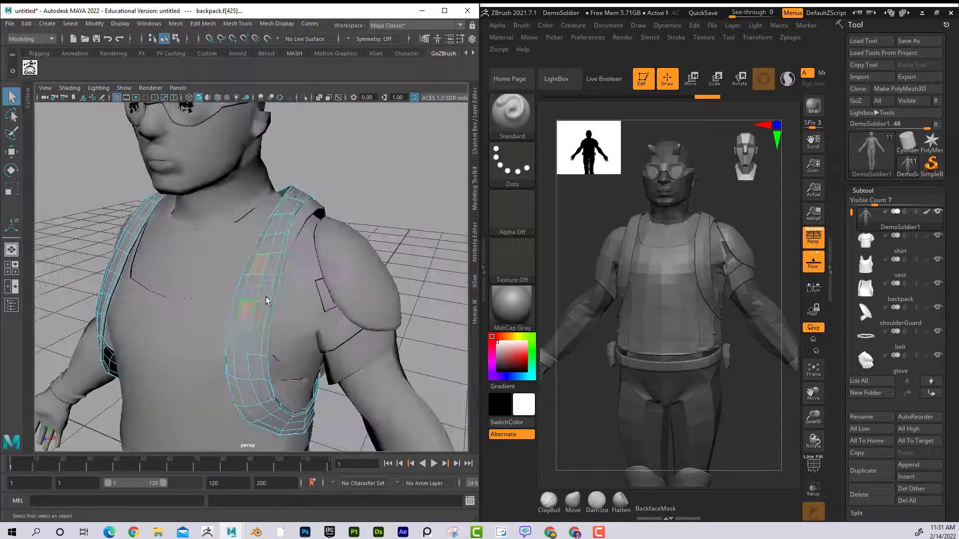
left_click(243, 366, "shift")
left_click_drag(295, 334, 270, 235, "alt")
left_click(260, 365, "shift")
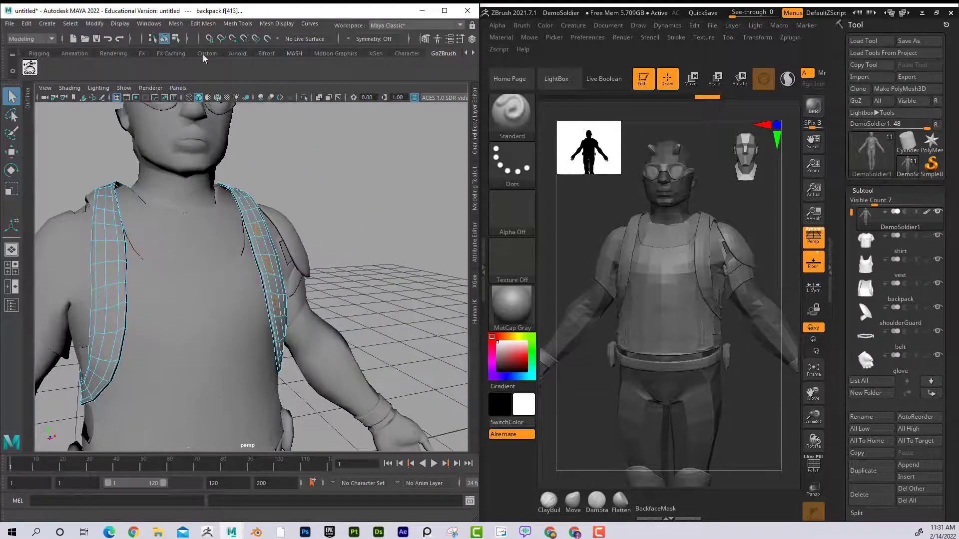
left_click(202, 23)
left_click(242, 115)
left_click_drag(327, 190, 364, 246, "alt")
Step: Select spaced-out faces along the opposite backpack strap, extrude them outward about 0.064 and return to object mode
left_click(186, 223)
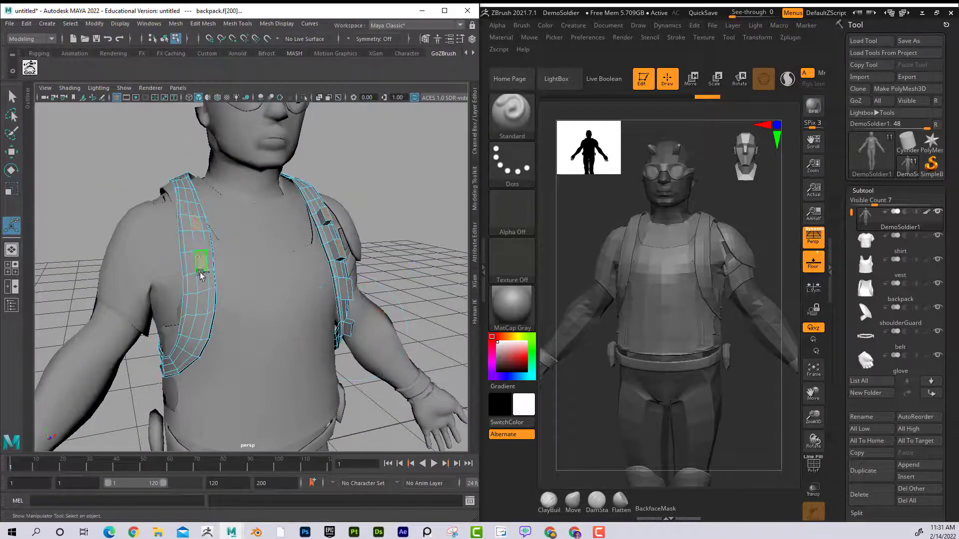
left_click(201, 274, "shift")
left_click(202, 302, "shift")
mouse_move(252, 293)
left_mouse_down("alt")
mouse_move(232, 287)
mouse_move(245, 285)
left_mouse_up("alt")
left_click(203, 23)
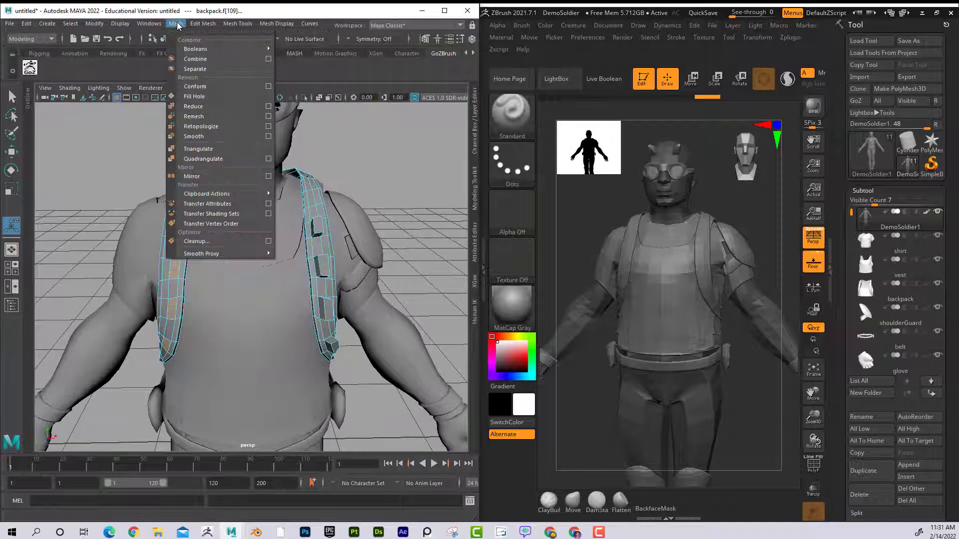
mouse_move(238, 24)
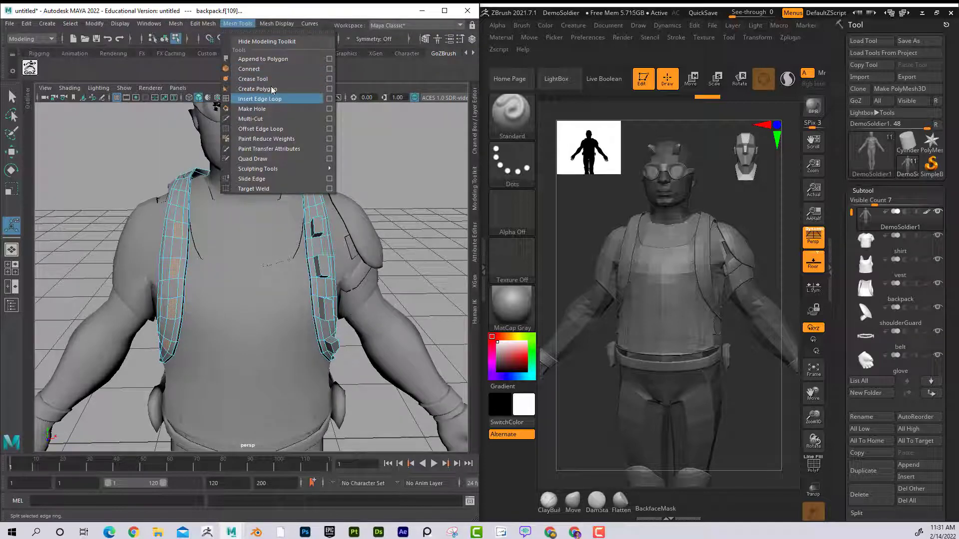
mouse_move(202, 24)
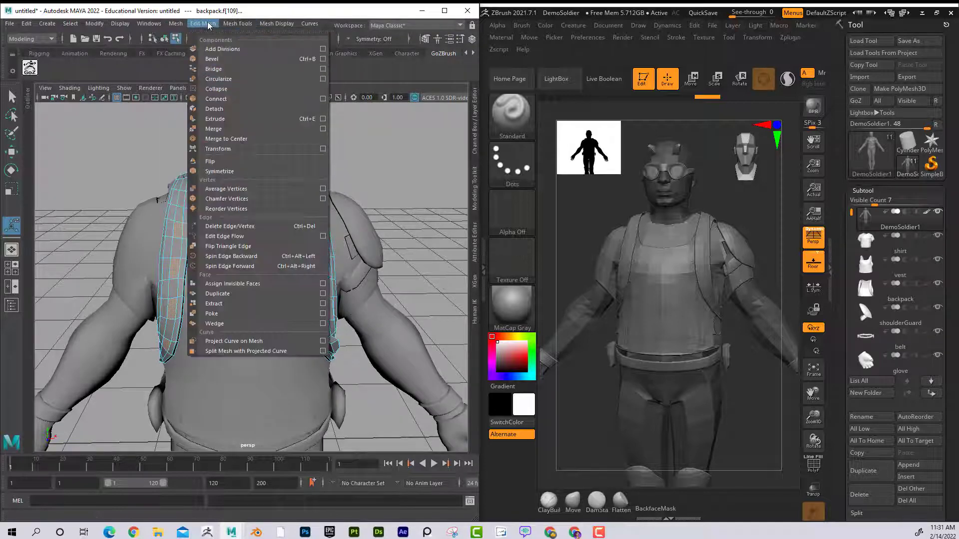
left_click(227, 118)
left_click_drag(200, 299, 108, 324, "alt")
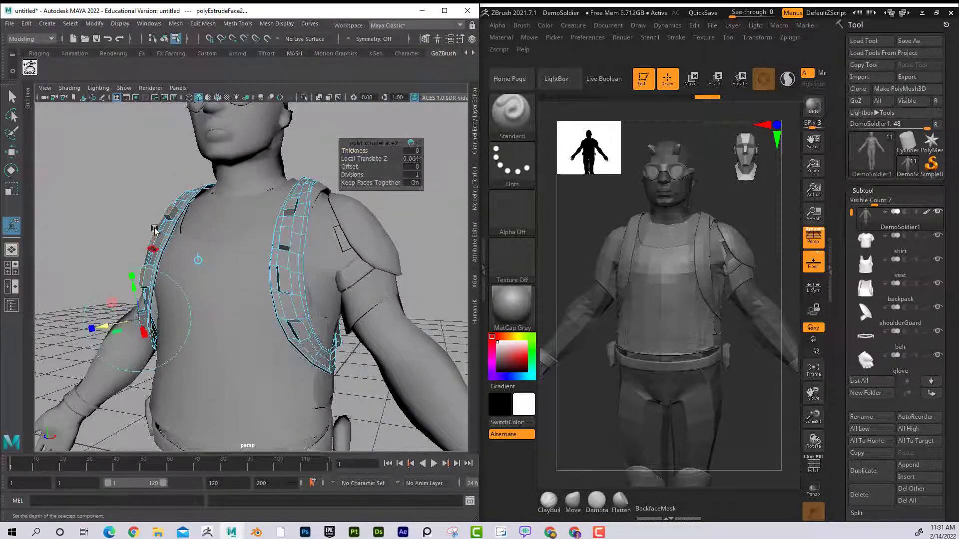
mouse_move(189, 195)
right_mouse_down()
mouse_move(225, 175)
mouse_move(175, 195)
right_mouse_up()
middle_click_drag(175, 195, 186, 163, "alt")
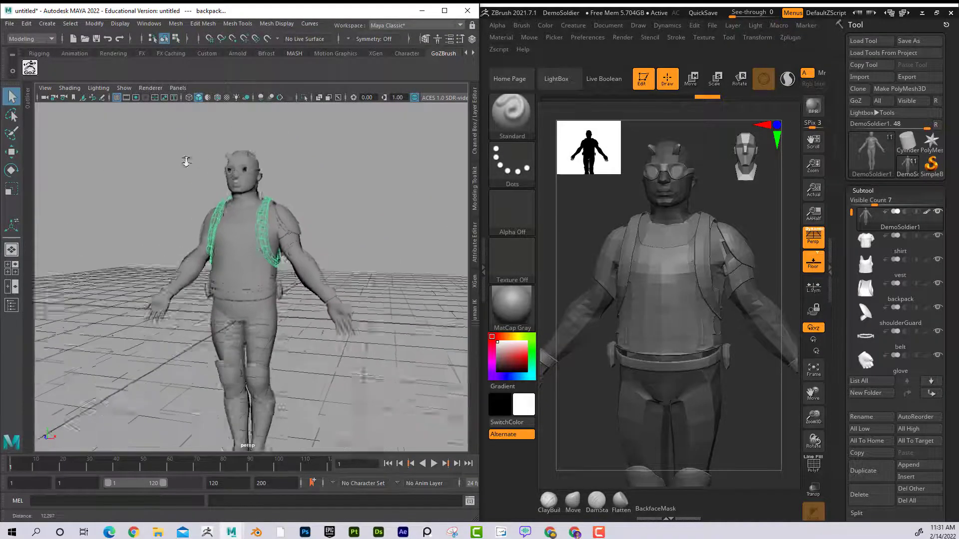
Step: Select all soldier meshes in Maya and send them back to ZBrush with GoZ, transferring the high-resolution details to the modified mesh
right_click_drag(187, 162, 158, 162, "alt")
middle_click_drag(248, 211, 247, 199, "alt")
right_click_drag(247, 199, 192, 167, "alt")
left_click(189, 248)
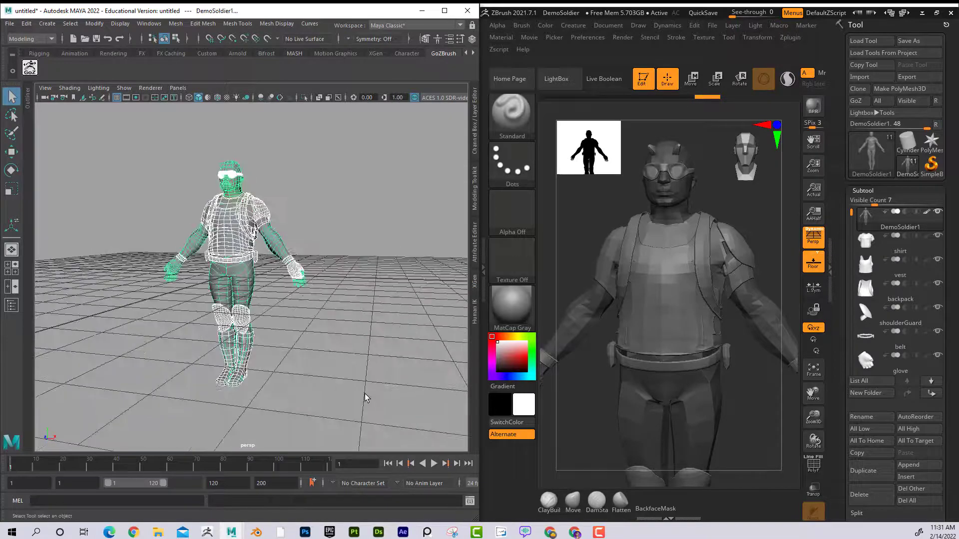
key("f")
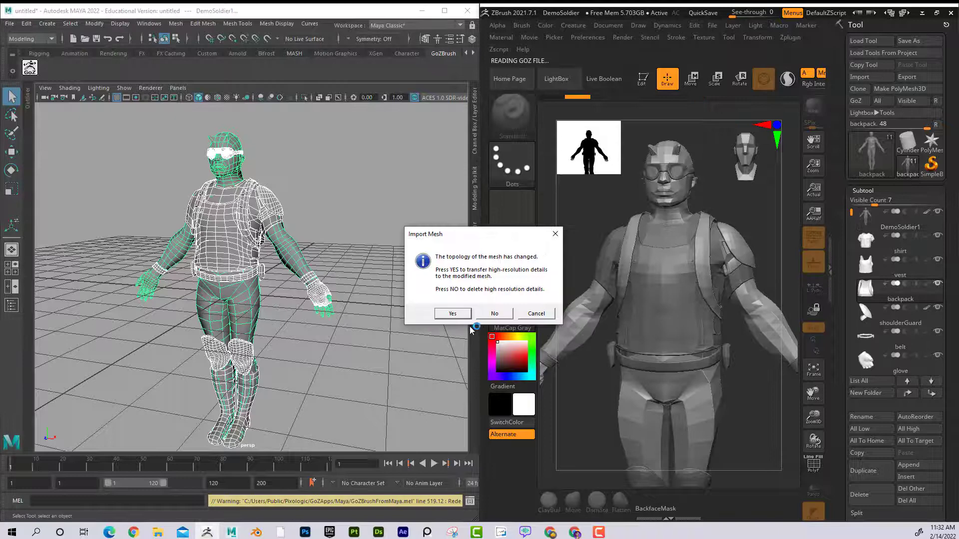
left_click(462, 317)
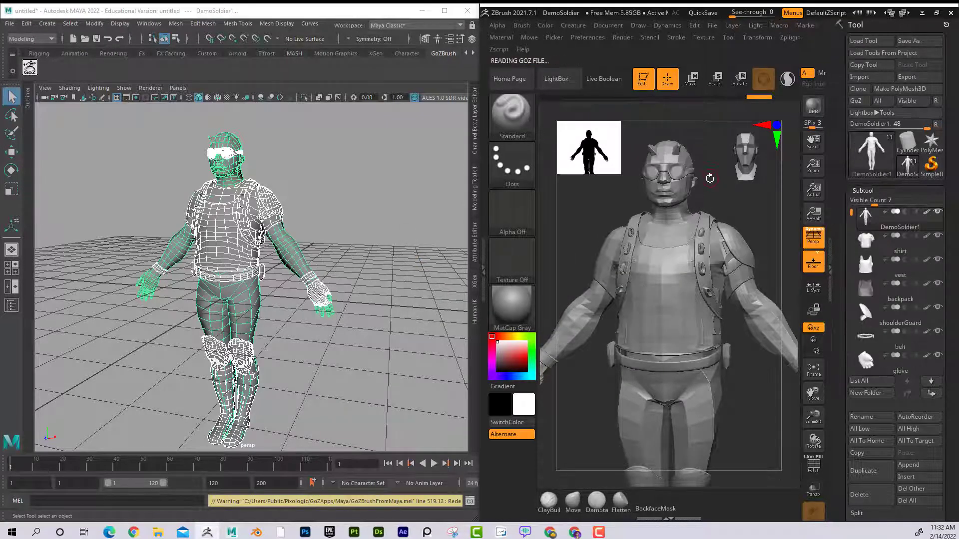
Step: Examine the returned backpack straps in ZBrush, then make the backpack the active subtool and open its Geometry settings
left_click_drag(712, 177, 658, 263)
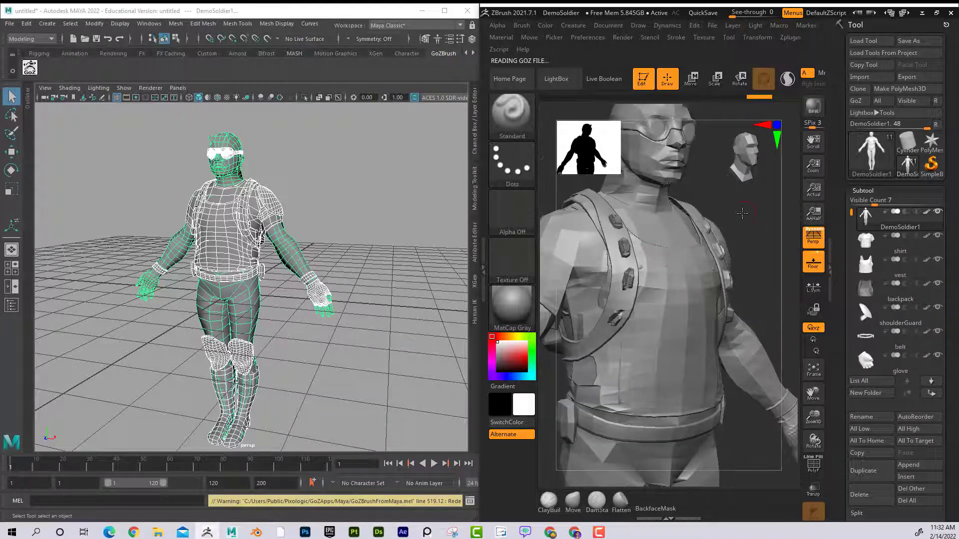
left_click_drag(743, 214, 729, 223)
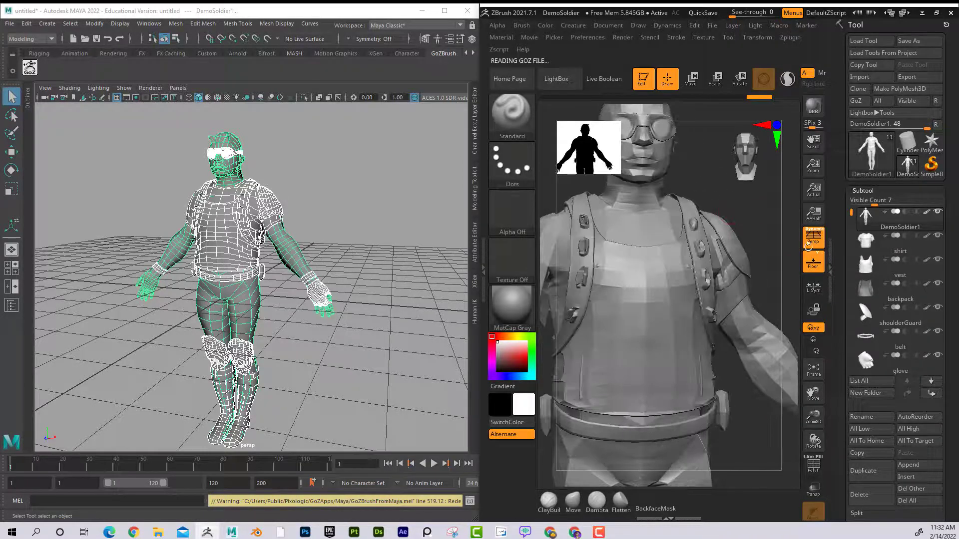
left_click(910, 297)
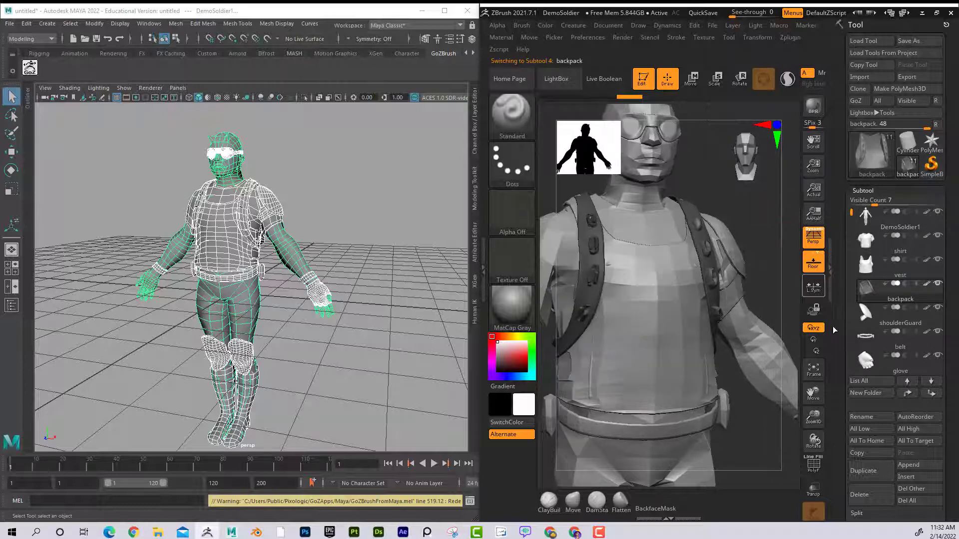
left_click_drag(842, 391, 846, 295)
left_click(873, 406)
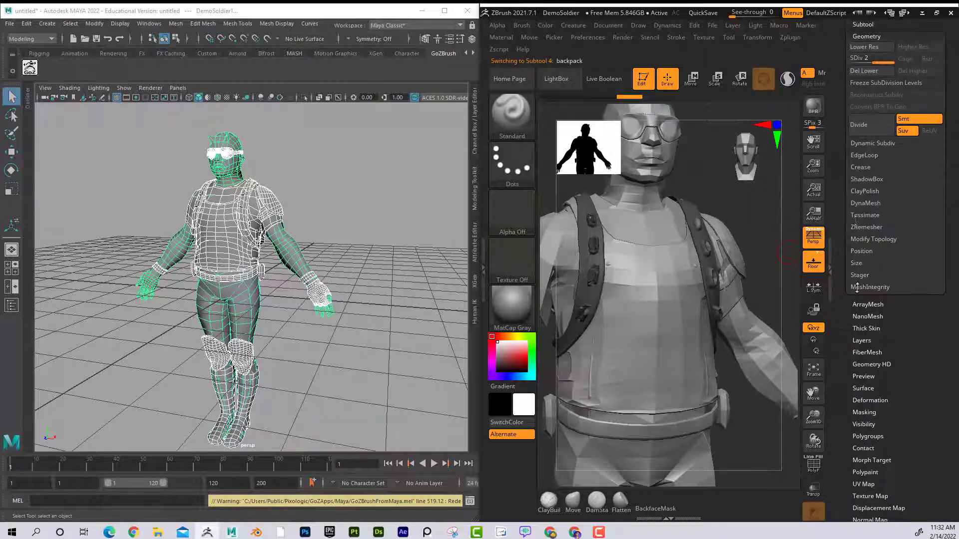
Step: Lower the backpack to subdivision level 1 and return it to level 2, comparing the strap studs at each level
left_click(864, 73)
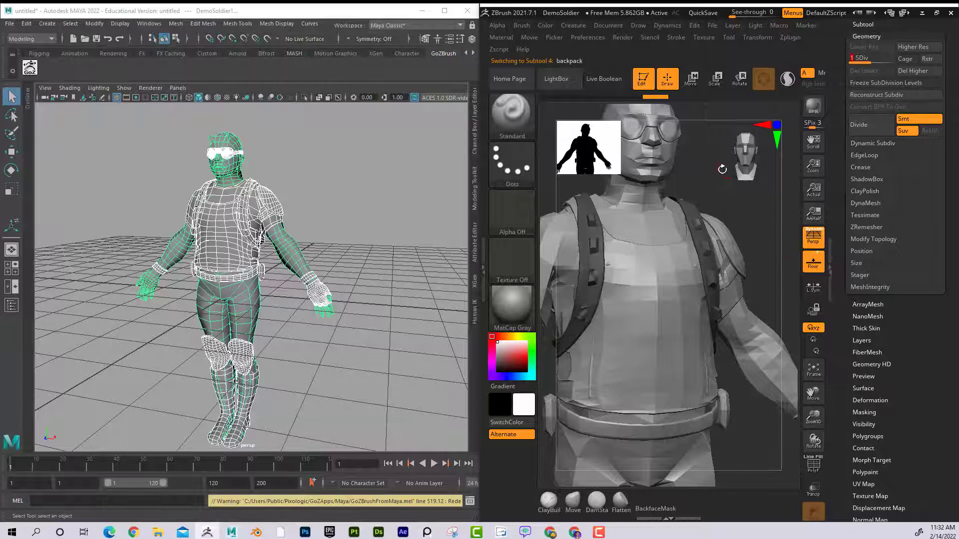
left_click_drag(722, 169, 808, 168)
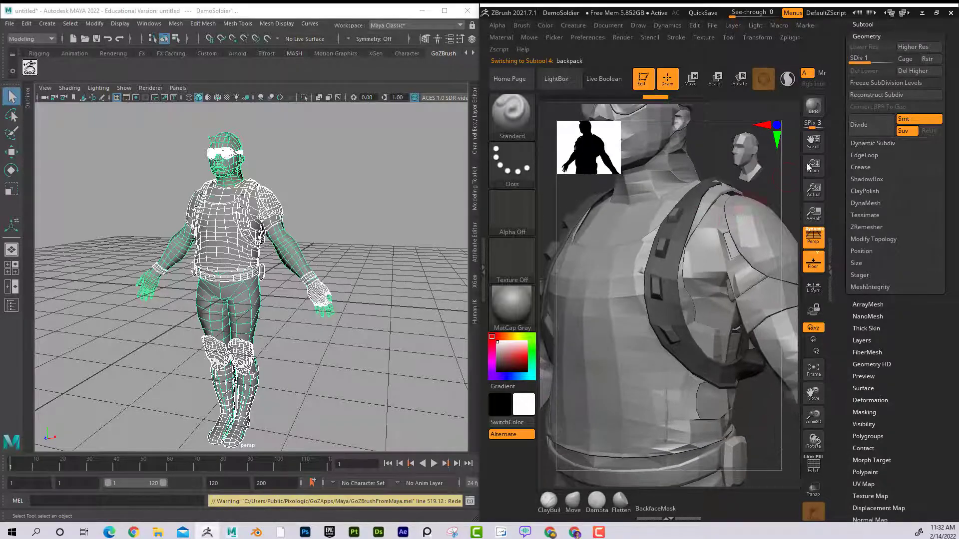
left_click(877, 94)
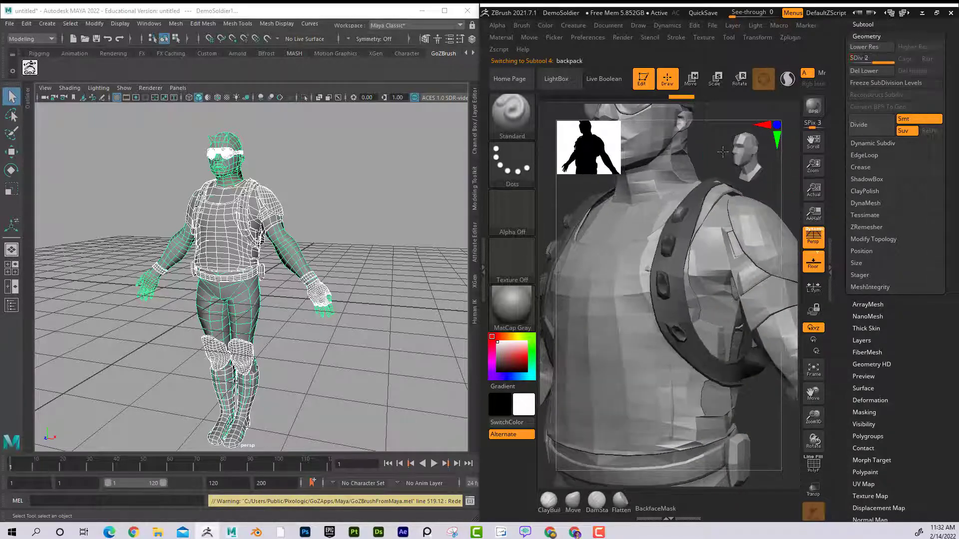
left_click_drag(722, 151, 656, 237)
left_click_drag(568, 184, 625, 216)
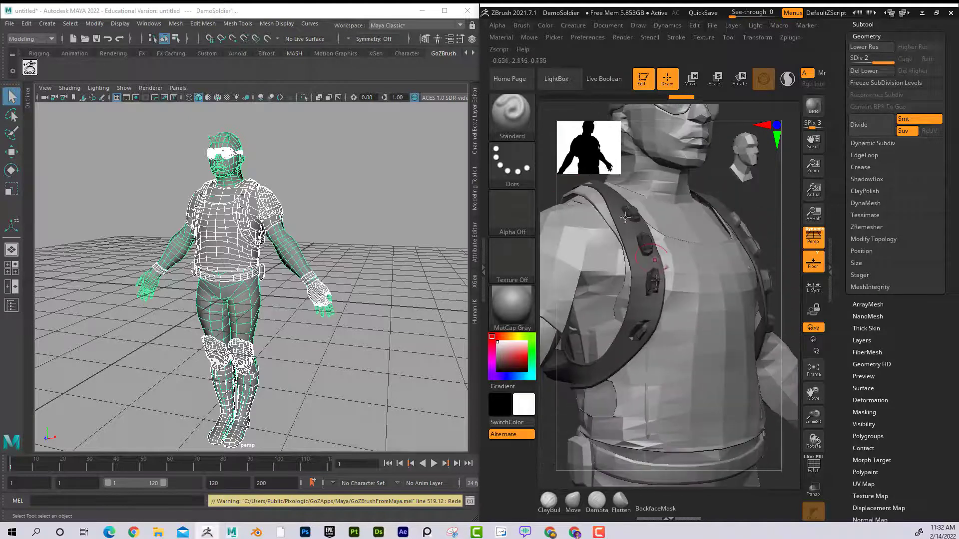
Step: Smooth the extruded studs on the backpack strap, then lower the backpack to subdivision level 1
key("shift")
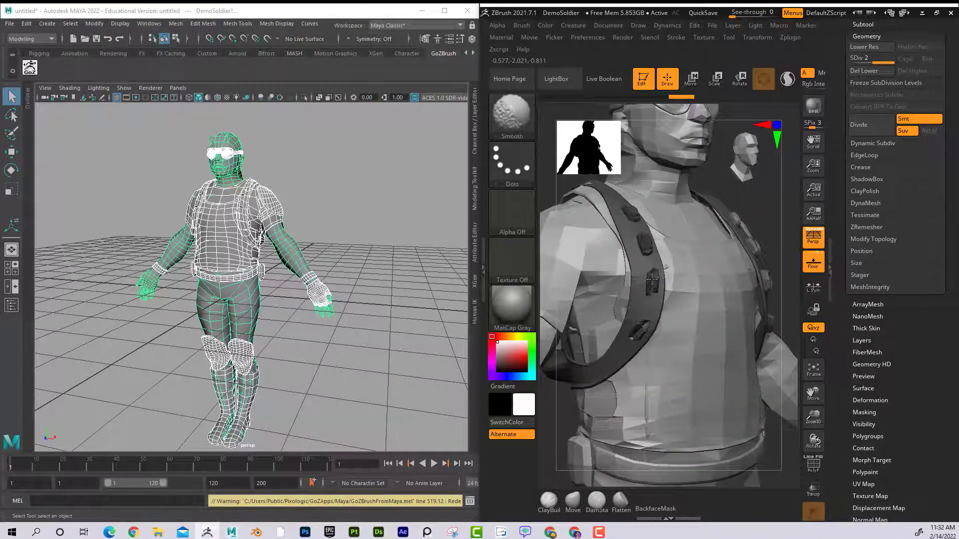
left_click_drag(652, 279, 644, 295, "shift")
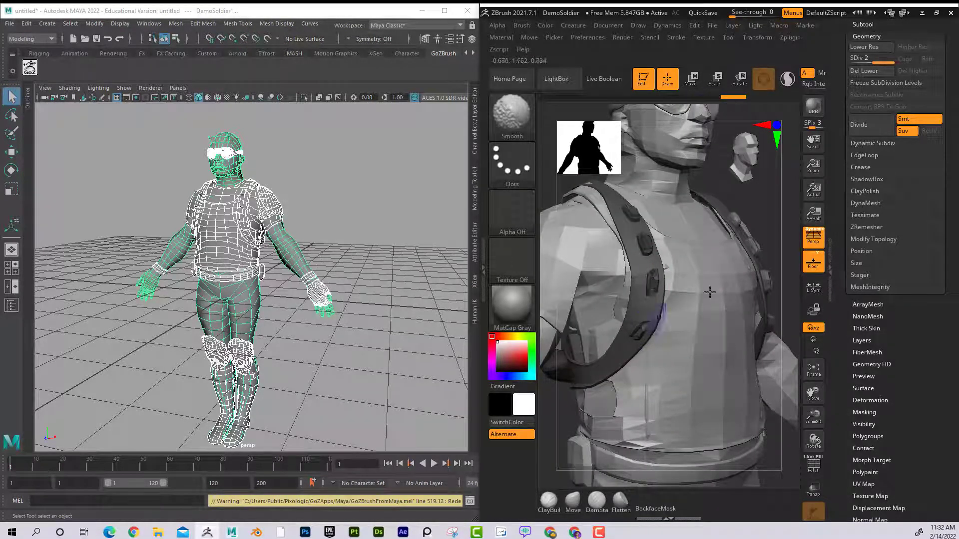
mouse_move(775, 223)
left_mouse_down()
mouse_move(757, 264)
mouse_move(773, 218)
mouse_move(754, 257)
mouse_move(748, 212)
mouse_move(760, 221)
mouse_move(762, 210)
mouse_move(730, 195)
left_mouse_up()
key("shift+d")
left_click_drag(847, 105, 850, 177)
scroll(849, 176, "up", 4)
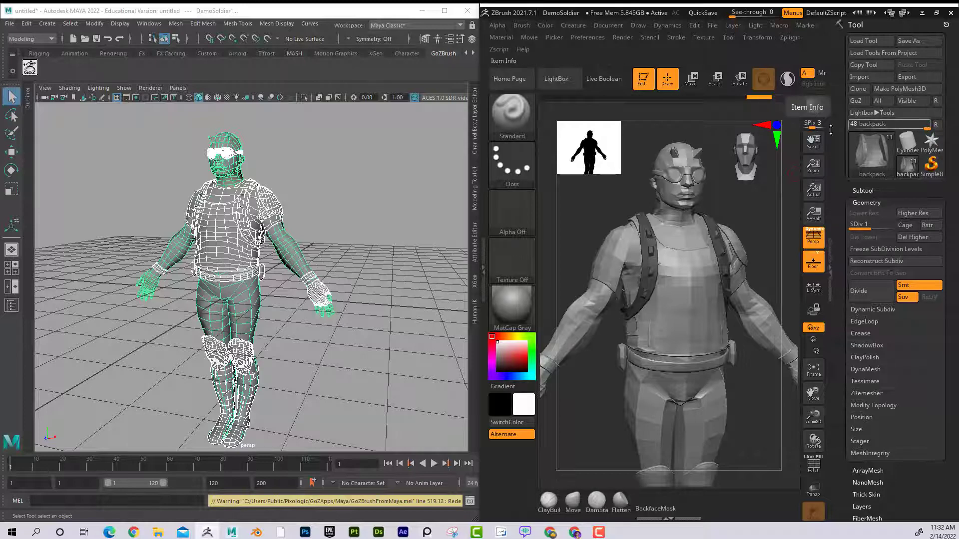
Step: Deselect the meshes in Maya, create a polygon torus and raise it to the soldier's waist
left_click(307, 173)
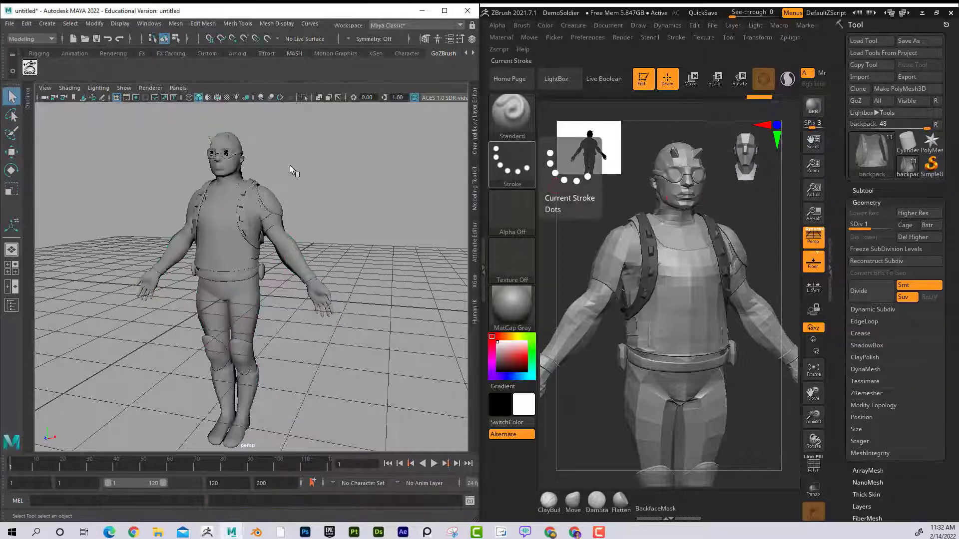
left_click_drag(290, 166, 301, 208, "alt")
left_click(47, 23)
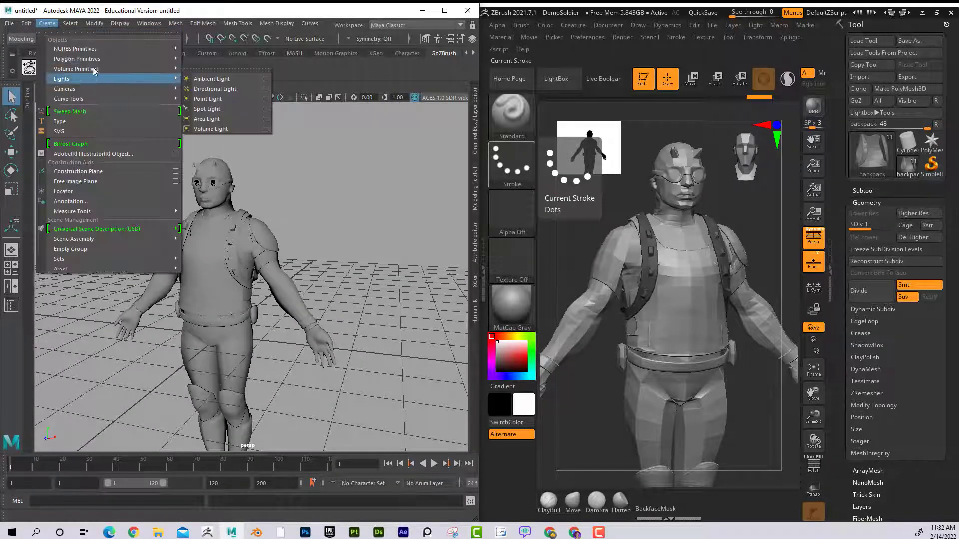
mouse_move(100, 58)
left_click(234, 102)
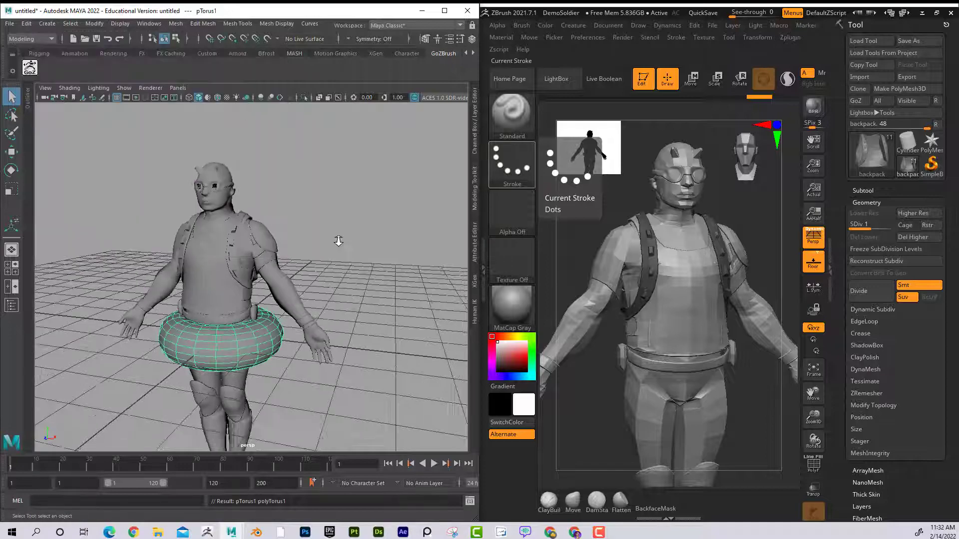
key("w")
left_click_drag(227, 285, 228, 264)
Step: Select the torus together with all soldier meshes in Maya and send them to ZBrush with GoZ
left_click_drag(314, 254, 352, 247, "alt")
right_click_drag(352, 246, 297, 246, "alt")
middle_click_drag(297, 246, 299, 203, "alt")
right_click_drag(300, 202, 332, 211, "alt")
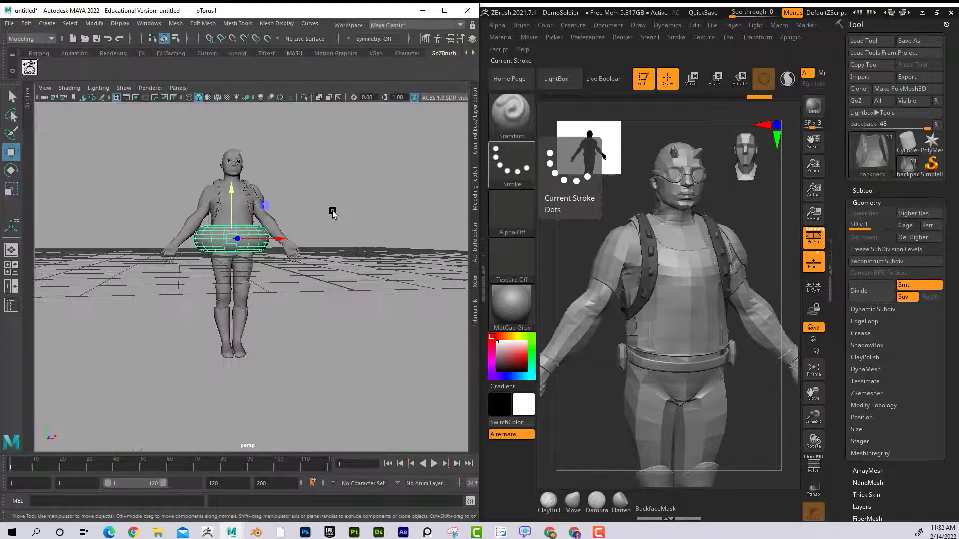
left_click_drag(332, 212, 277, 232, "alt")
left_click_drag(334, 333, 372, 375)
left_click_drag(352, 282, 321, 292, "alt")
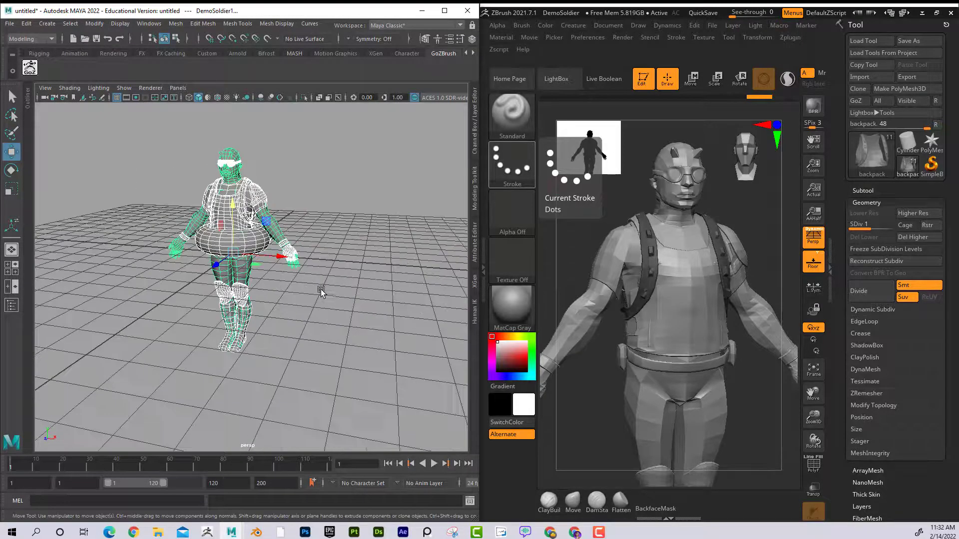
right_click_drag(321, 292, 350, 292, "alt")
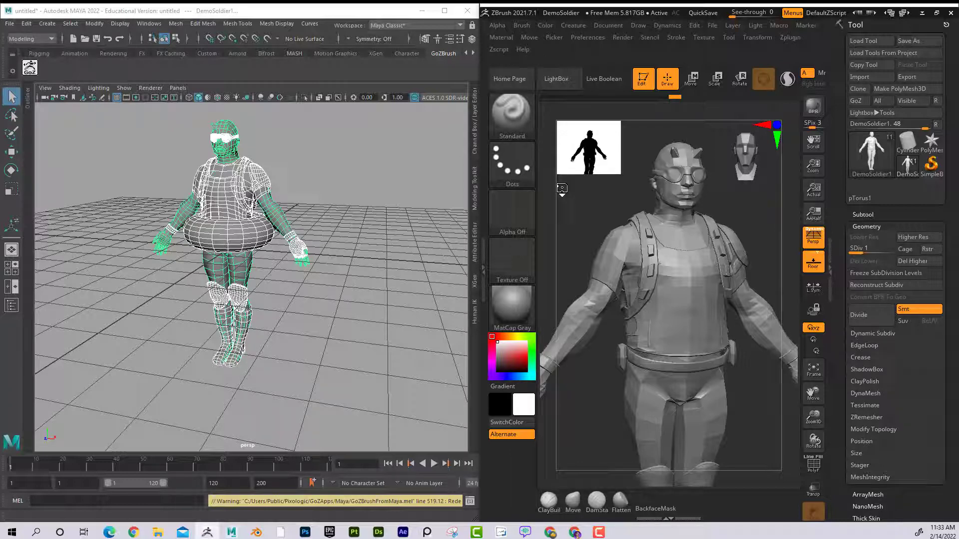
Step: Check the DemoSoldier subtool list in ZBrush for the torus and append pTorus1 as a subtool
left_click_drag(577, 189, 581, 188)
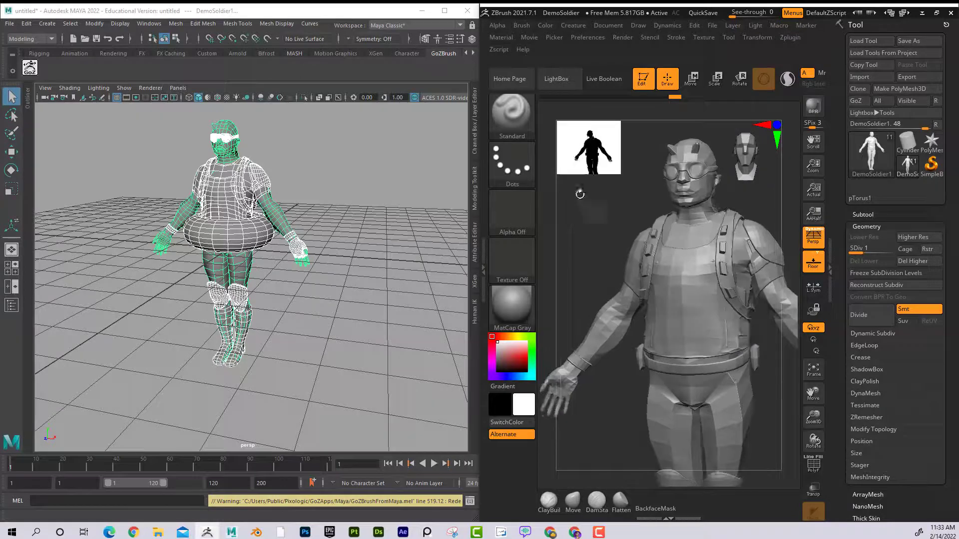
left_click(872, 215)
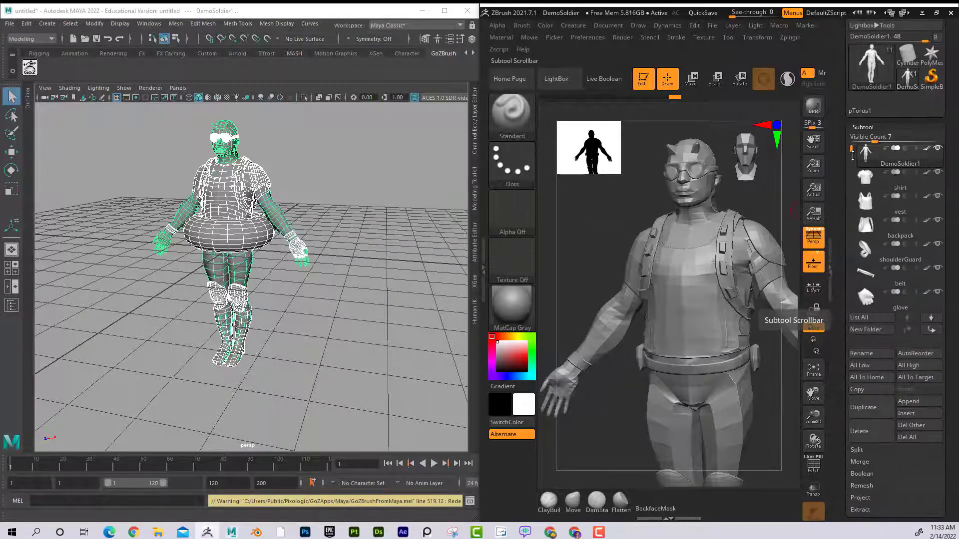
mouse_move(852, 155)
left_mouse_down()
mouse_move(850, 247)
mouse_move(850, 145)
left_mouse_up()
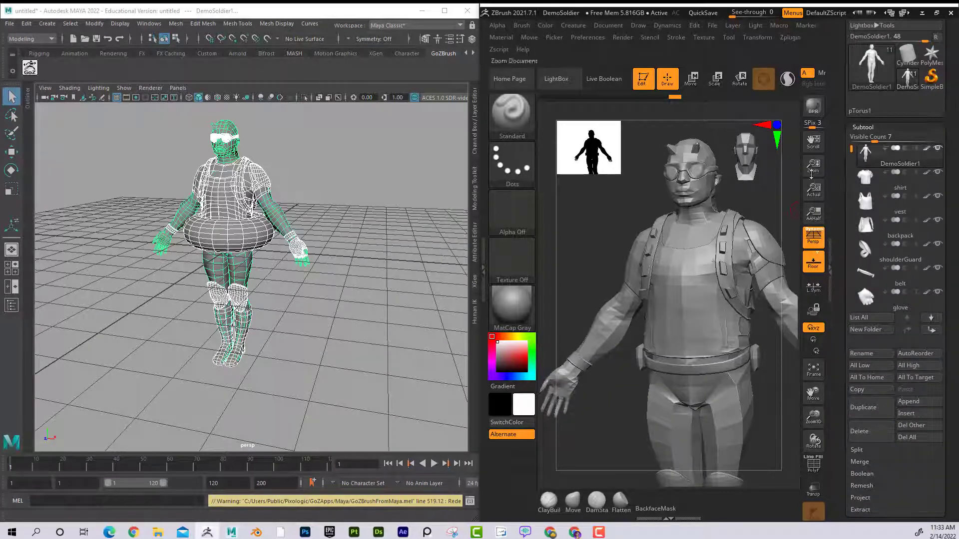
mouse_move(867, 112)
left_click_drag(777, 201, 761, 213)
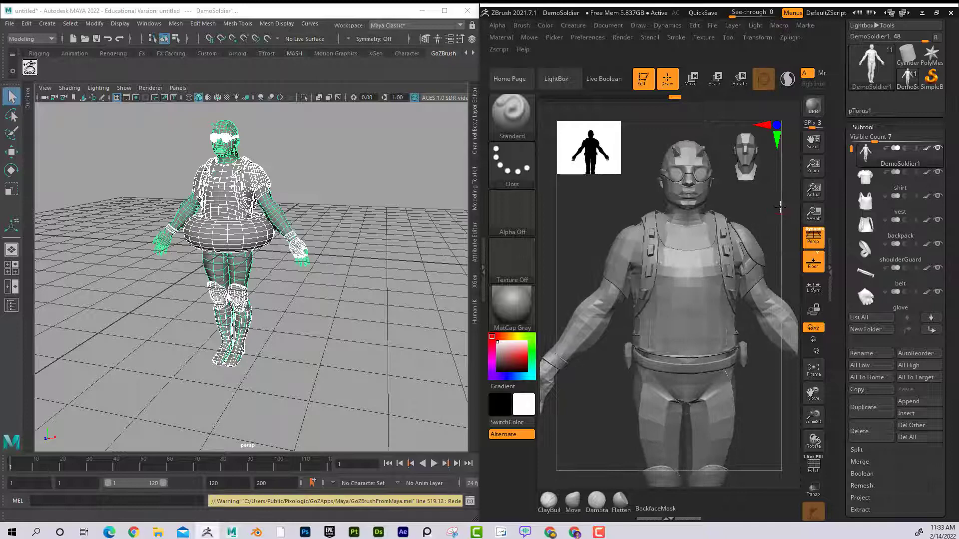
left_click(909, 402)
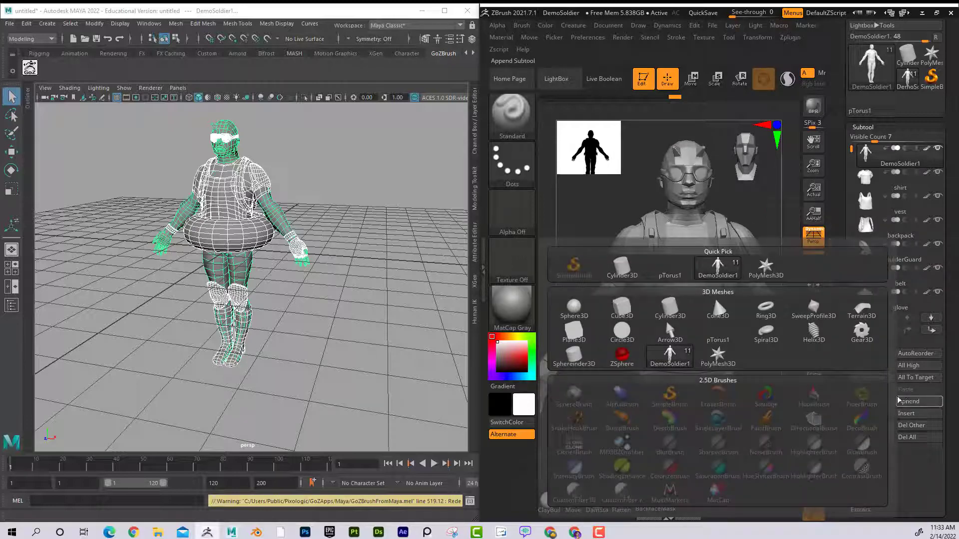
mouse_move(675, 280)
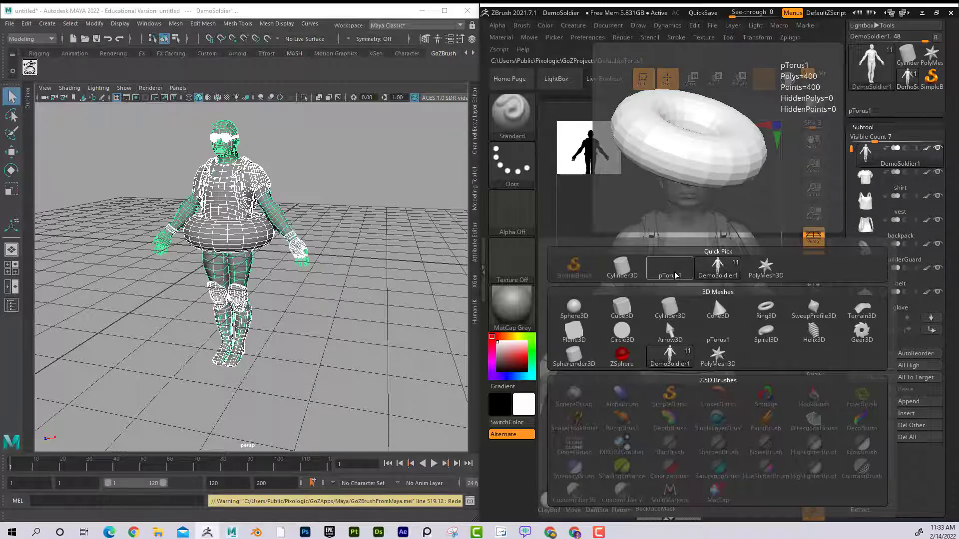
left_click(675, 274)
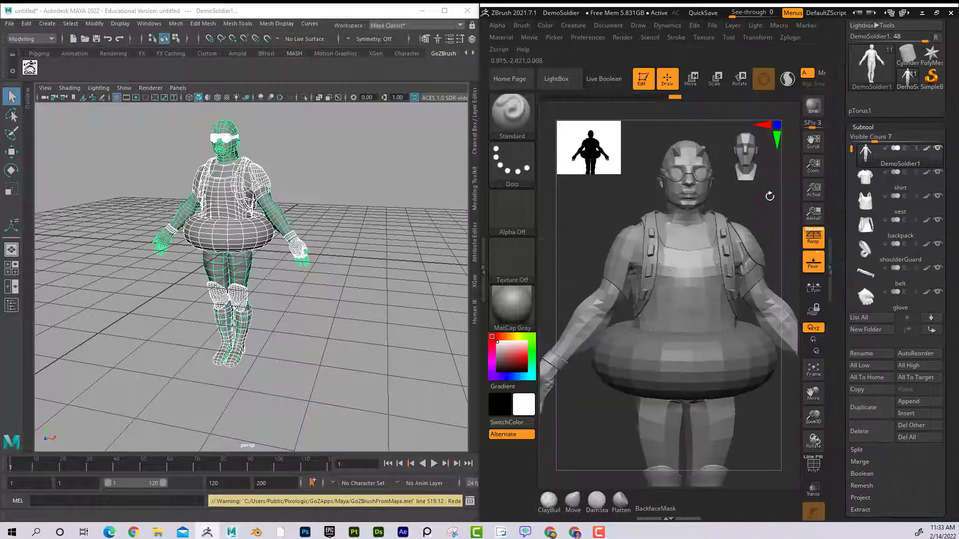
left_click_drag(766, 219, 745, 215)
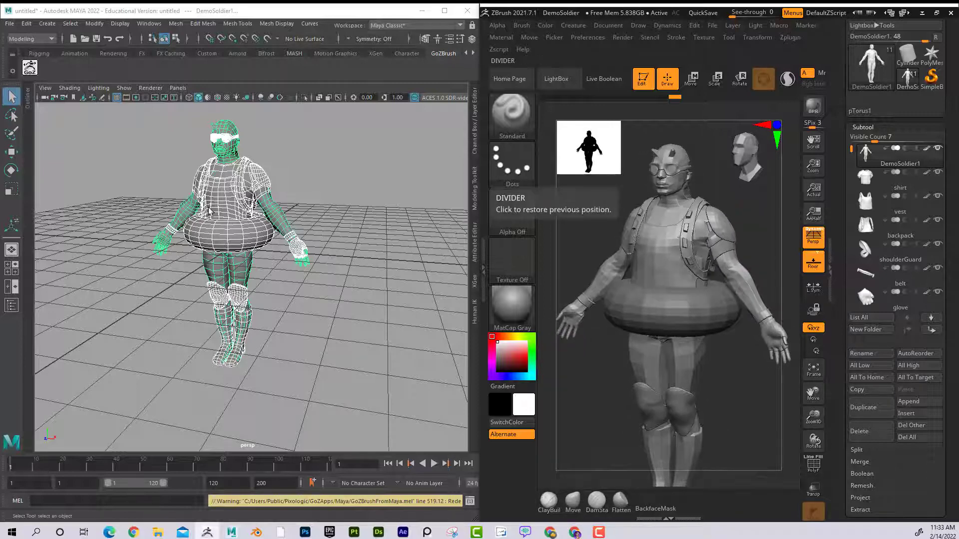
Step: Compare the soldier and its waist torus in Maya with the same model in ZBrush
middle_click_drag(336, 167, 351, 210, "alt")
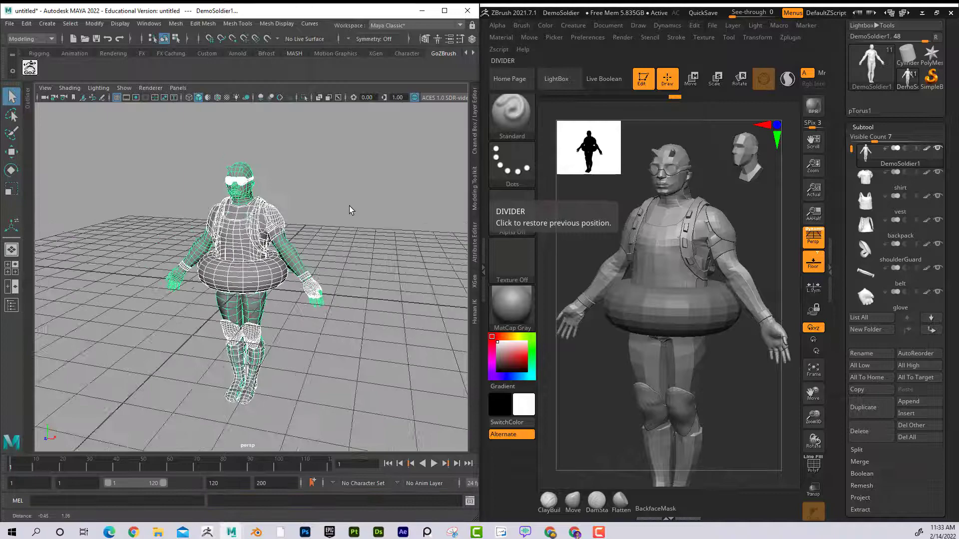
right_click_drag(351, 210, 370, 197, "alt")
middle_click_drag(371, 197, 381, 235, "alt")
right_click_drag(381, 235, 395, 237, "alt")
left_click_drag(747, 216, 796, 88)
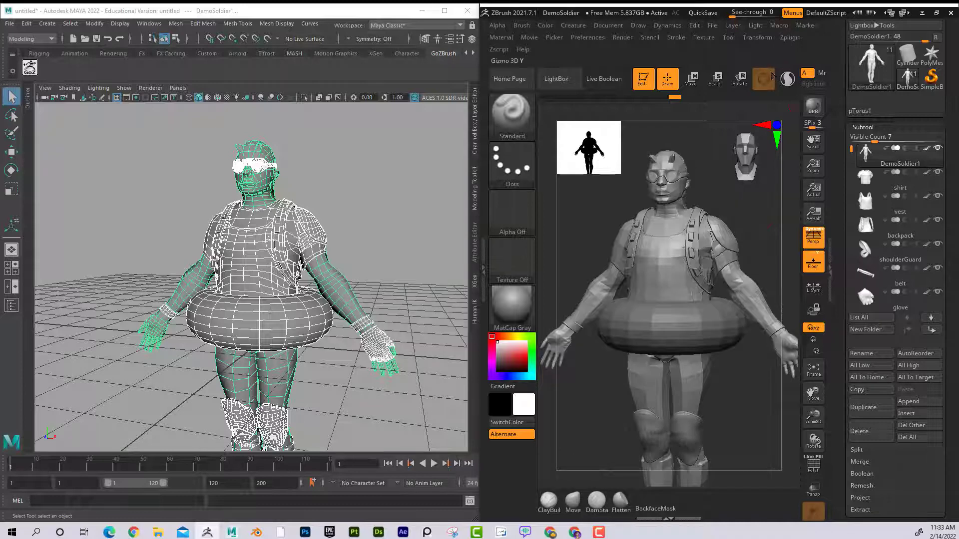
left_click_drag(850, 131, 825, 142)
scroll(826, 142, "up", 3)
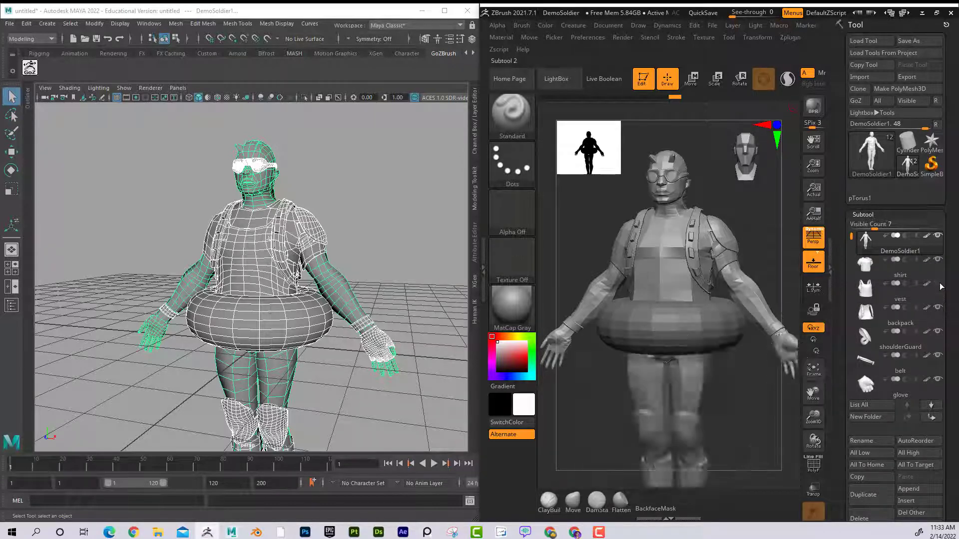
Step: Hide the backpack subtool in ZBrush and show it again
mouse_move(940, 290)
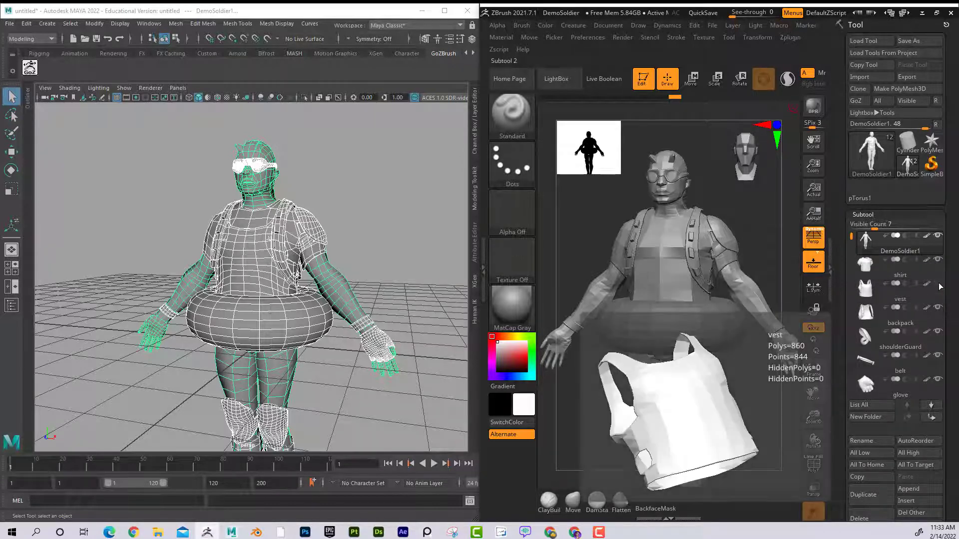
left_click(938, 309)
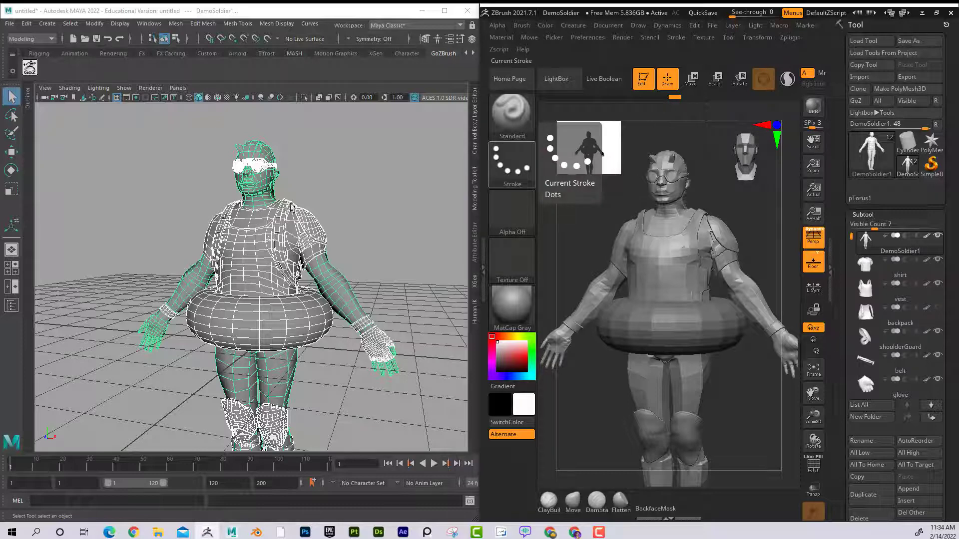
mouse_move(944, 250)
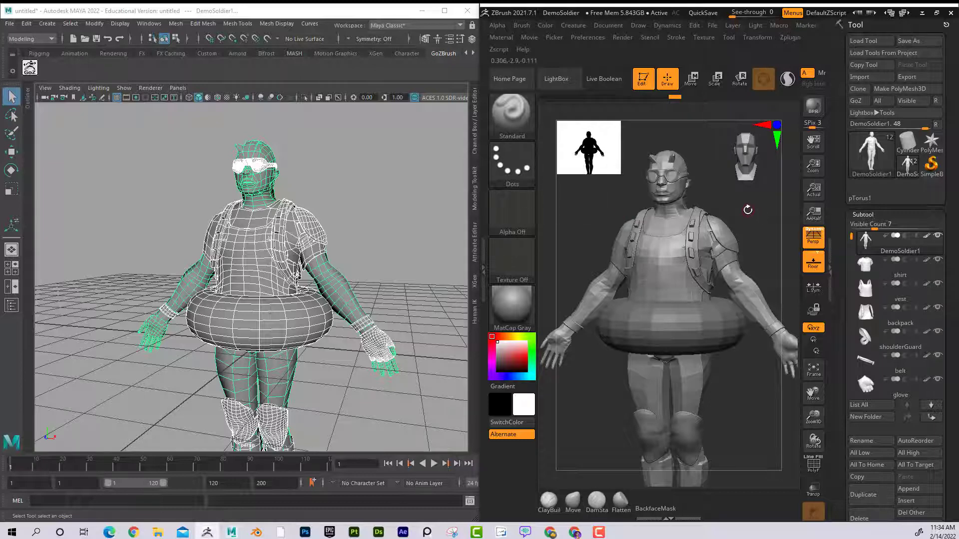
Step: Open the GoZ preferences in ZBrush to examine the cache, reinstall and application path options
left_click(792, 37)
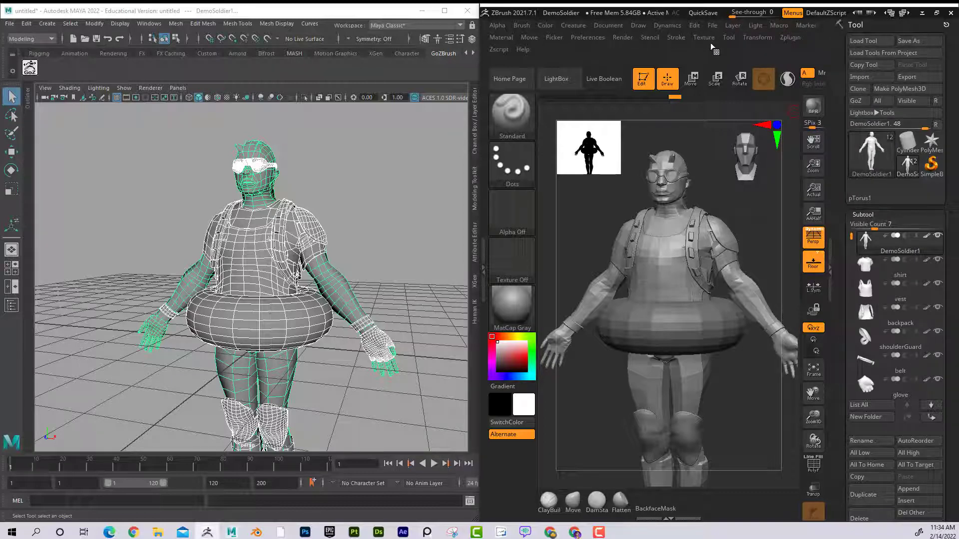
left_click(592, 37)
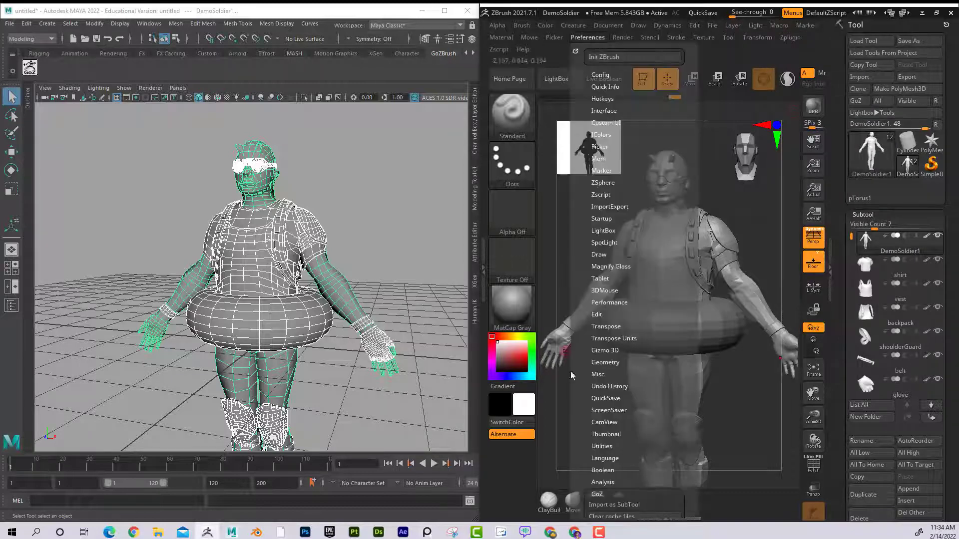
left_click_drag(601, 493, 601, 292)
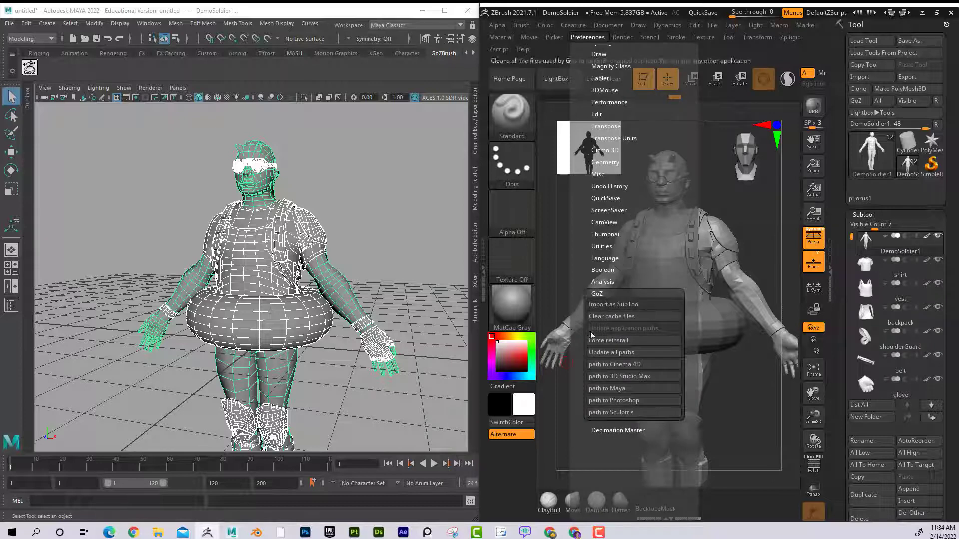